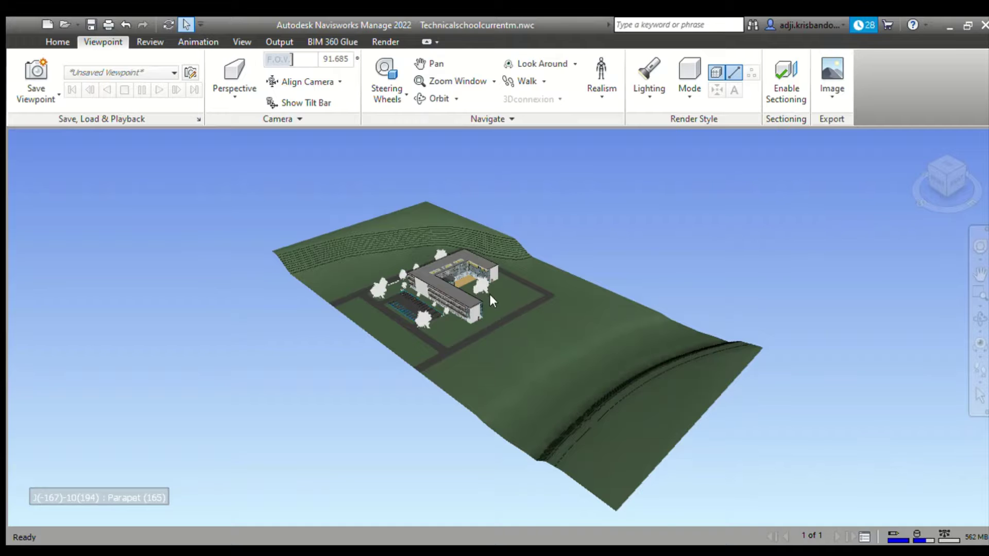
Zoom in toward the U-shaped school building on its hillside site from above
{"action": "scroll", "coordinate": [489, 294], "scroll_direction": "up", "scroll_amount": 2}
Zoom on the school and orbit with the navigation wheel to a low side view
{"action": "scroll", "coordinate": [490, 299], "scroll_direction": "up", "scroll_amount": 2}
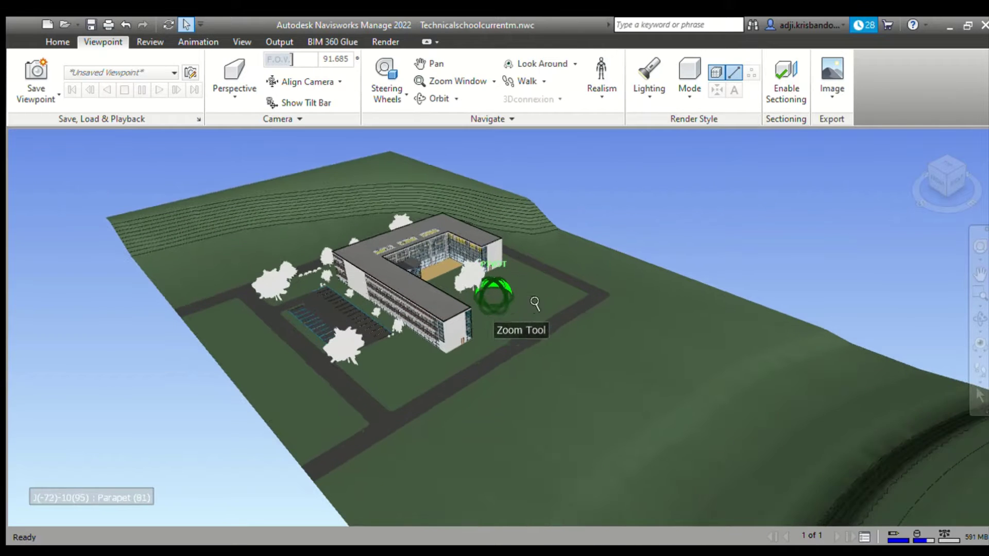
{"action": "scroll", "coordinate": [490, 304], "scroll_direction": "up", "scroll_amount": 2}
{"action": "scroll", "coordinate": [490, 308], "scroll_direction": "down", "scroll_amount": 3}
{"action": "scroll", "coordinate": [494, 305], "scroll_direction": "down", "scroll_amount": 2}
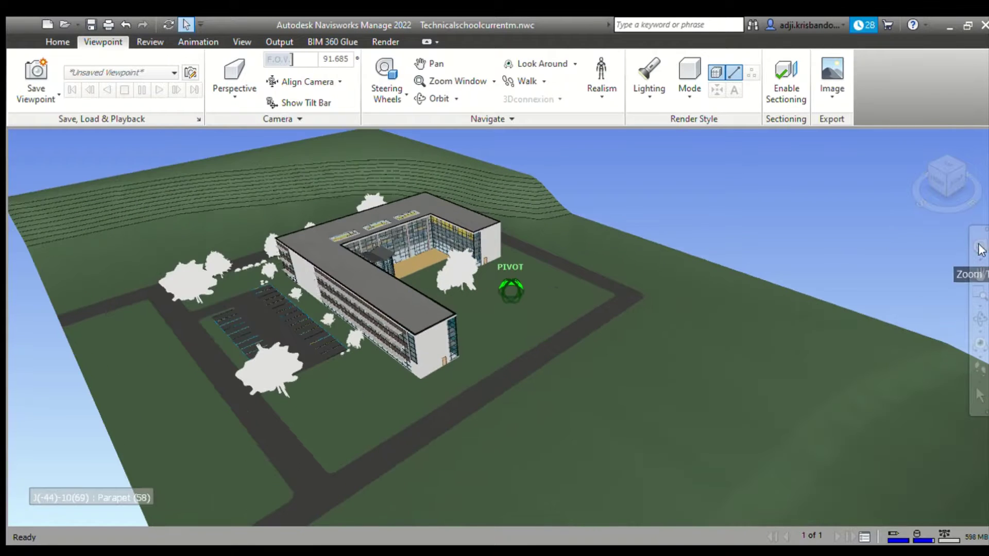
{"action": "left_click", "coordinate": [979, 248]}
{"action": "left_click_drag", "start_coordinate": [578, 340], "coordinate": [459, 321]}
Zoom closer and orbit around to face the long glazed wing across the courtyard lawn
{"action": "scroll", "coordinate": [430, 267], "scroll_direction": "up", "scroll_amount": 2}
{"action": "scroll", "coordinate": [431, 275], "scroll_direction": "up", "scroll_amount": 2}
{"action": "scroll", "coordinate": [430, 277], "scroll_direction": "up", "scroll_amount": 2}
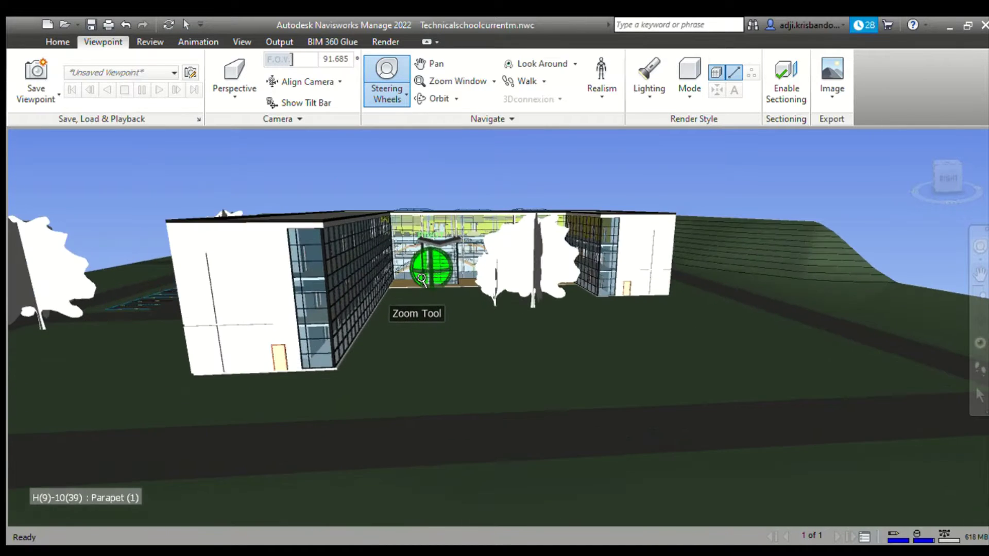
{"action": "scroll", "coordinate": [431, 277], "scroll_direction": "up", "scroll_amount": 2}
{"action": "scroll", "coordinate": [447, 349], "scroll_direction": "down", "scroll_amount": 1}
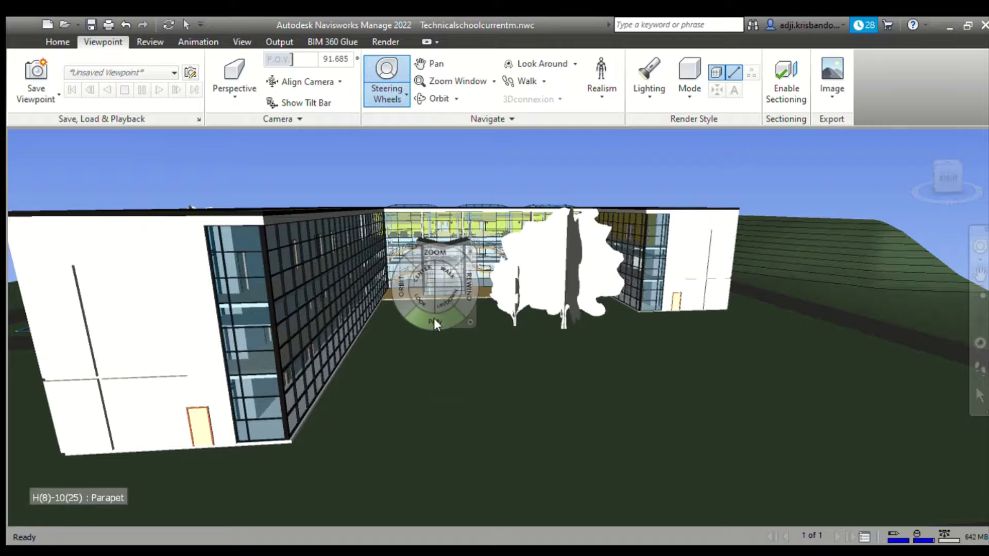
{"action": "mouse_move", "coordinate": [401, 298]}
{"action": "middle_mouse_down", "text": "shift"}
{"action": "mouse_move", "coordinate": [356, 315]}
{"action": "mouse_move", "coordinate": [300, 314]}
{"action": "mouse_move", "coordinate": [315, 309]}
{"action": "middle_mouse_up", "text": "shift"}
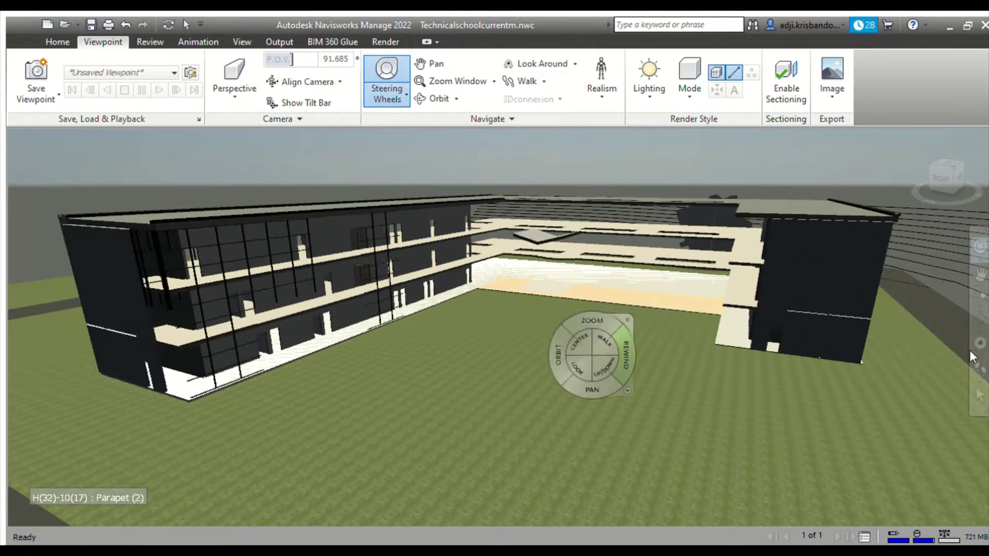
Start Walk mode with the hard-hatted third-person avatar standing on the lawn
{"action": "left_click", "coordinate": [976, 378]}
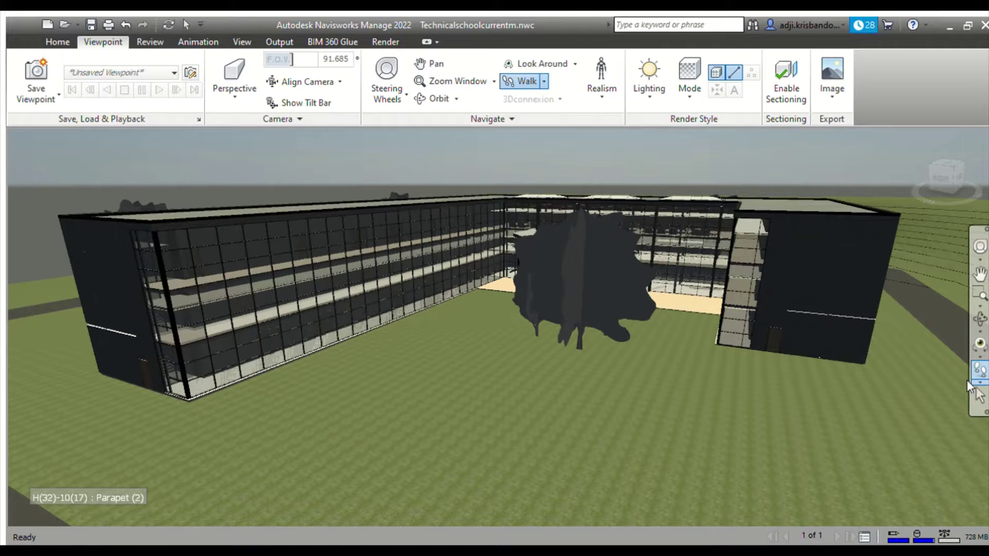
{"action": "key", "text": "ctrl+t"}
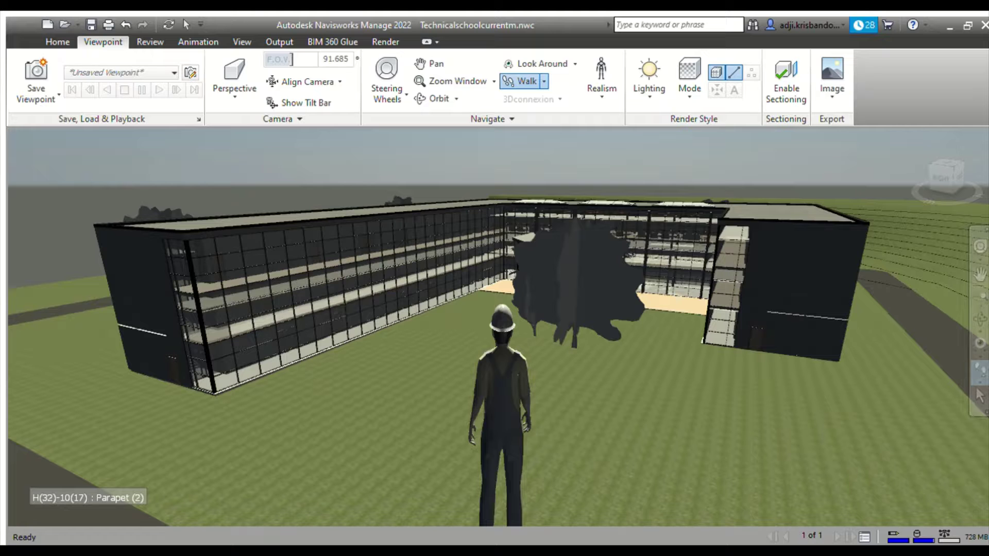
Walk the avatar forward into the courtyard between the glazed wings, facing the large tree
{"action": "key", "text": "Up"}
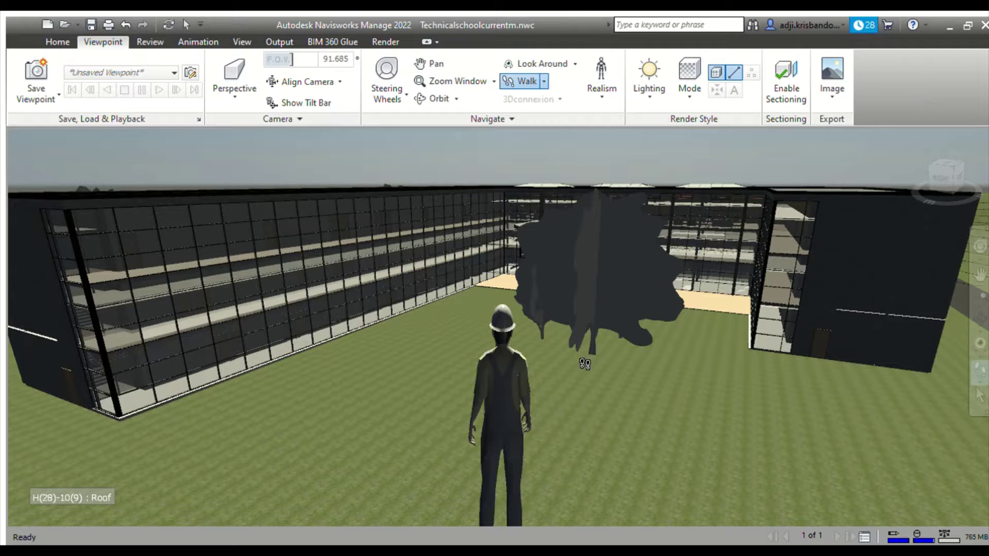
Reset the avatar to eye level in the courtyard, tree centred between both wings, back in Walk
{"action": "key", "text": "shift+w"}
{"action": "key", "text": "shift+w"}
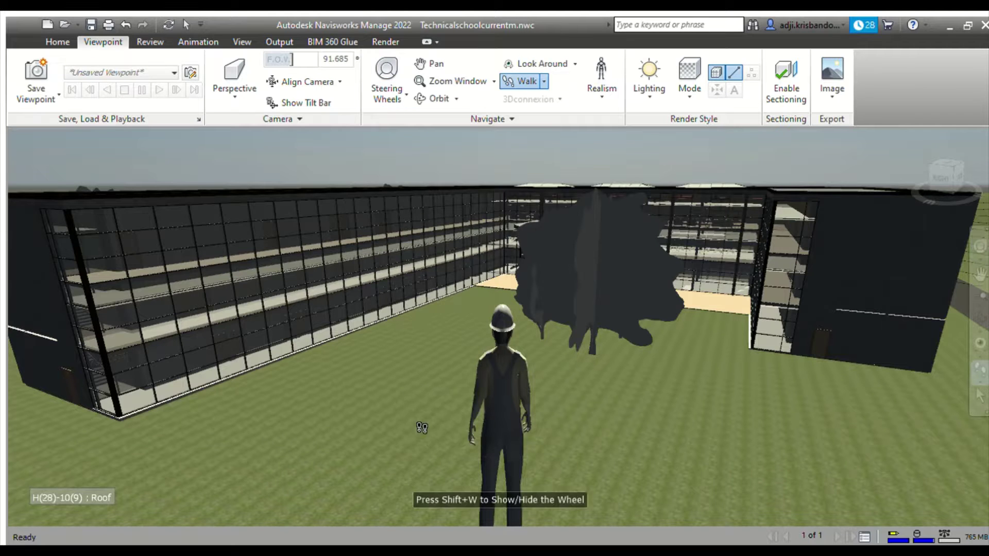
{"action": "left_click_drag", "start_coordinate": [407, 419], "coordinate": [487, 266]}
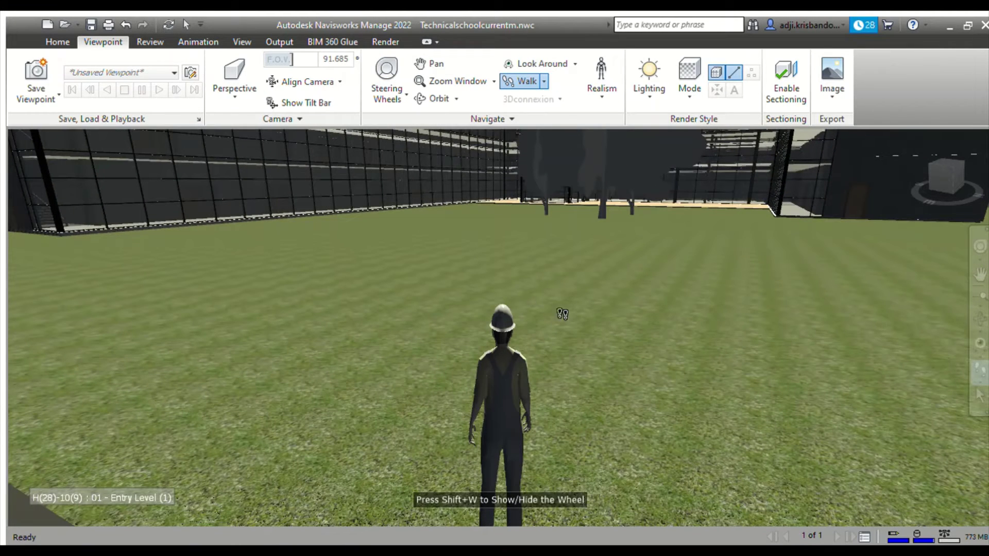
{"action": "left_click", "coordinate": [980, 318]}
{"action": "mouse_move", "coordinate": [815, 347]}
{"action": "left_mouse_down"}
{"action": "mouse_move", "coordinate": [580, 366]}
{"action": "mouse_move", "coordinate": [559, 338]}
{"action": "left_mouse_up"}
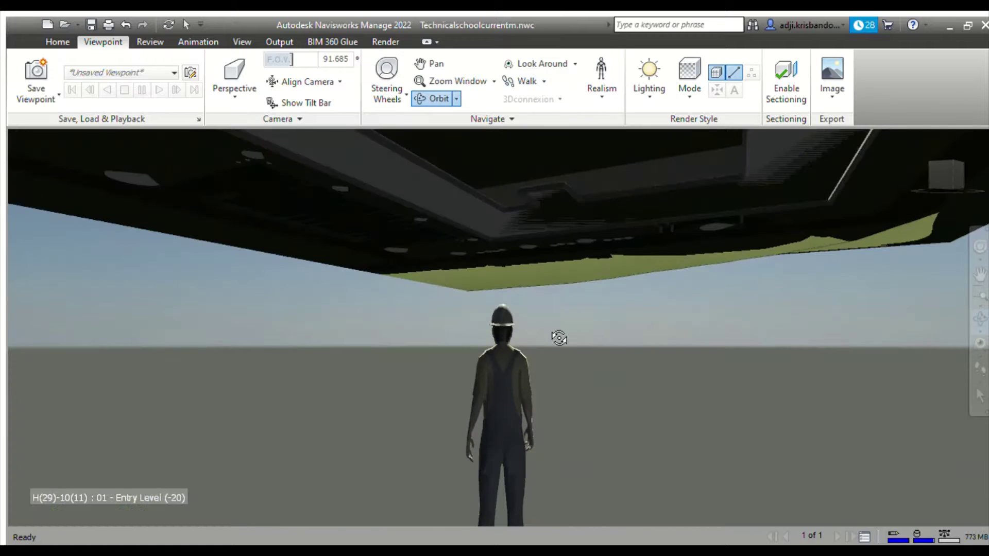
{"action": "left_click", "coordinate": [980, 274]}
{"action": "mouse_move", "coordinate": [600, 284]}
{"action": "left_mouse_down"}
{"action": "mouse_move", "coordinate": [570, 431]}
{"action": "mouse_move", "coordinate": [569, 378]}
{"action": "left_mouse_up"}
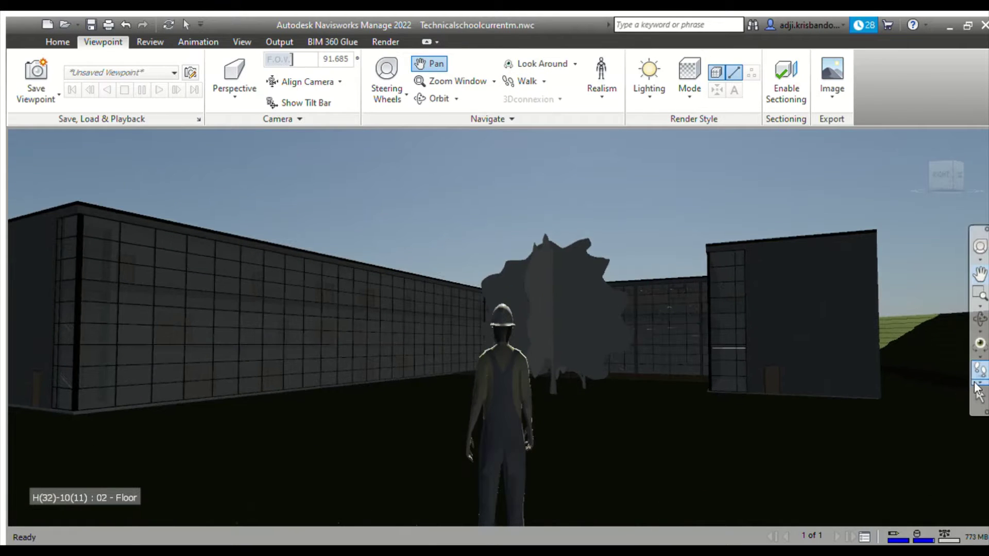
{"action": "left_click", "coordinate": [979, 370]}
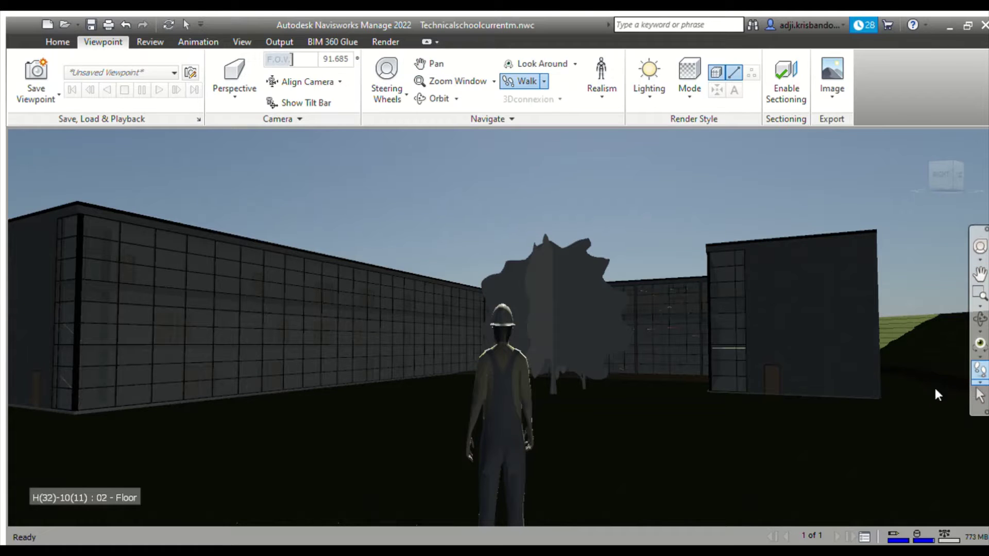
Set Headlight lighting, tilt the view down, and walk the avatar toward the glazed wing's end
{"action": "left_click", "coordinate": [647, 98]}
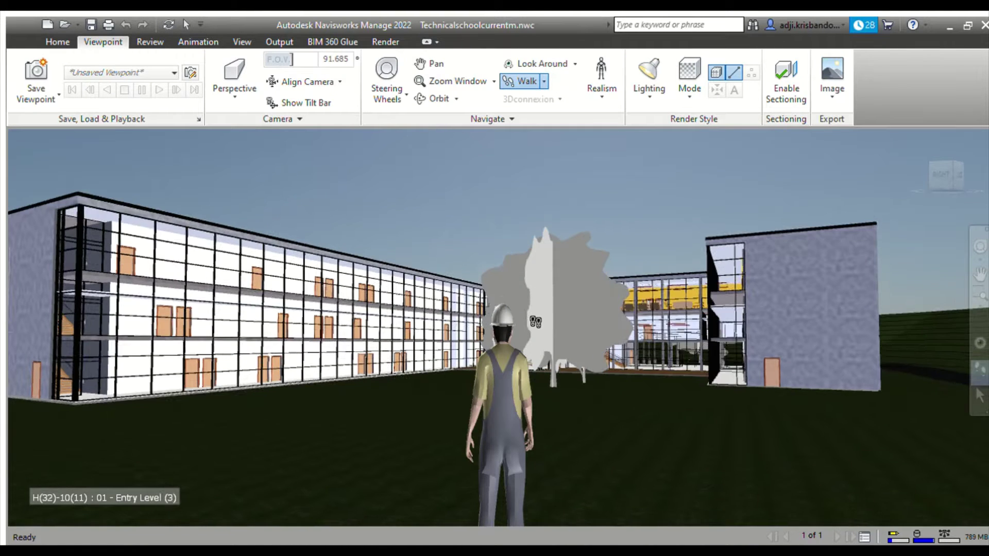
{"action": "scroll", "coordinate": [533, 298], "scroll_direction": "down", "scroll_amount": 5}
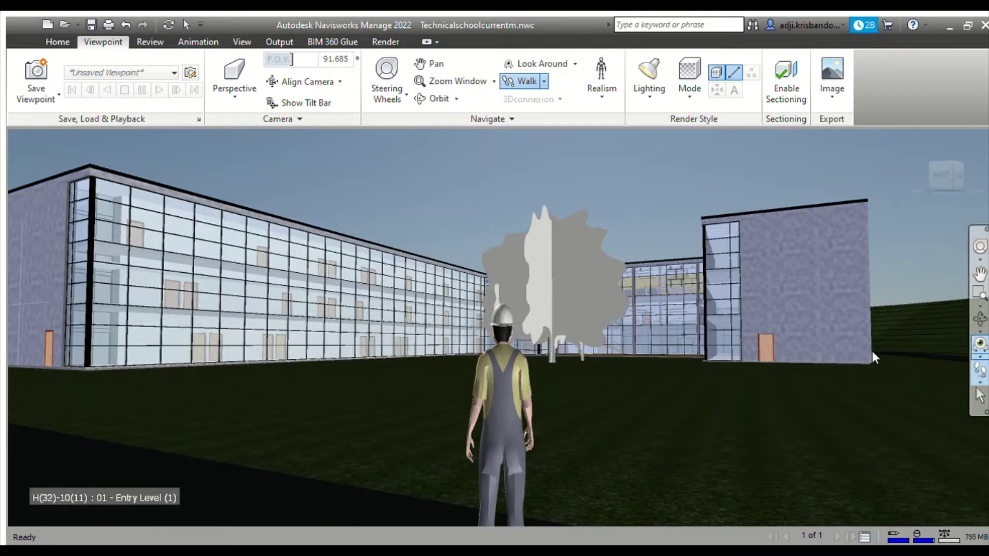
{"action": "left_click", "coordinate": [980, 344]}
{"action": "left_click_drag", "start_coordinate": [947, 355], "coordinate": [946, 401]}
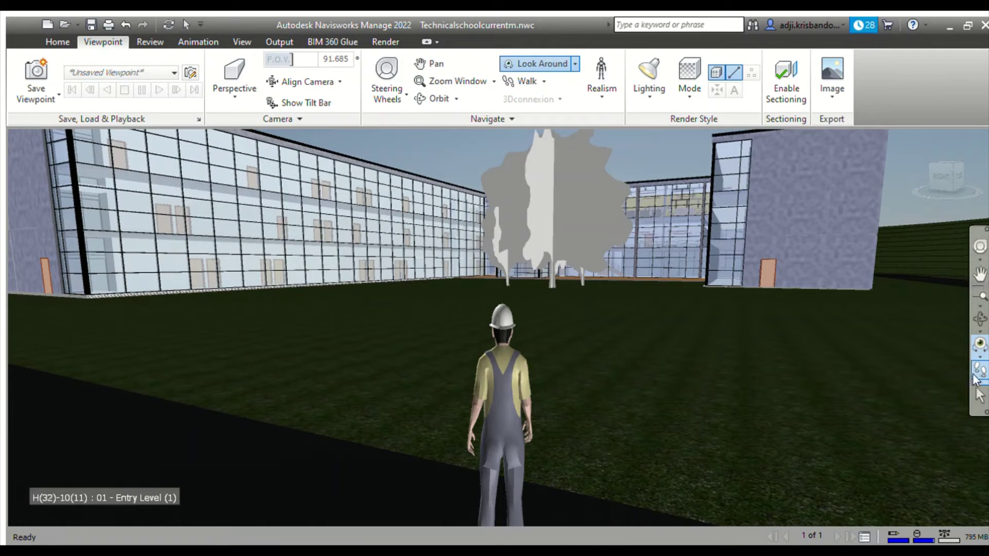
{"action": "left_click", "coordinate": [979, 369]}
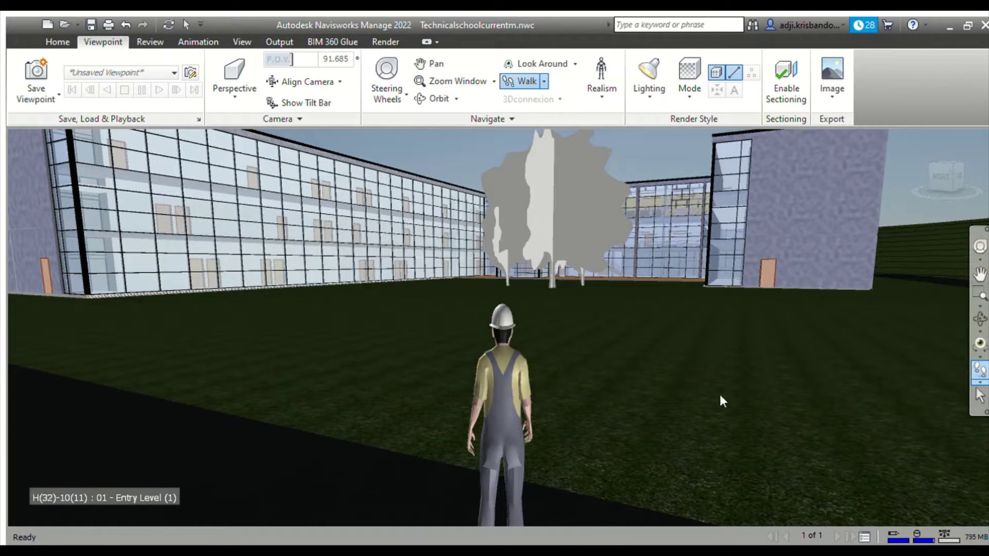
{"action": "mouse_move", "coordinate": [600, 409]}
{"action": "left_mouse_down"}
{"action": "mouse_move", "coordinate": [523, 375]}
{"action": "mouse_move", "coordinate": [497, 299]}
{"action": "mouse_move", "coordinate": [335, 295]}
{"action": "left_mouse_up"}
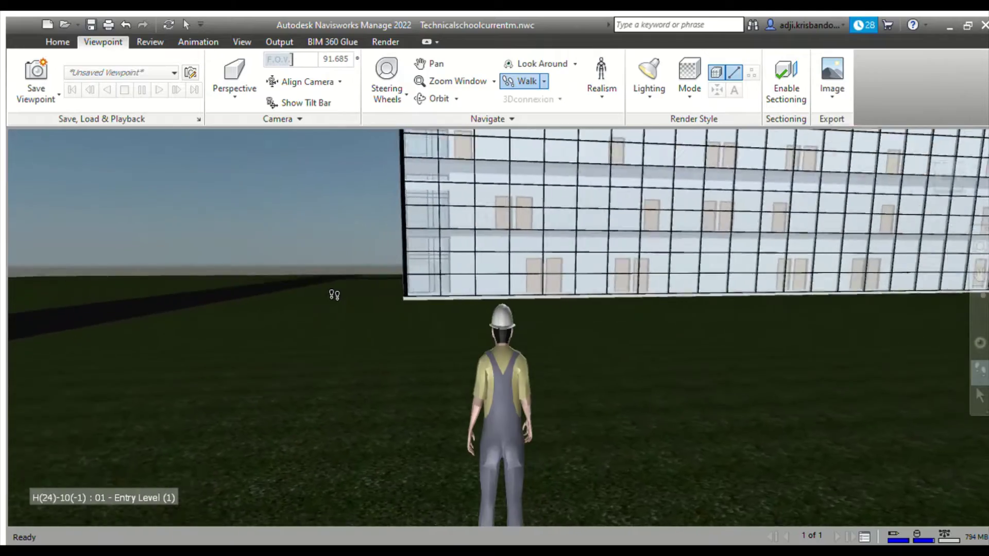
Steer the avatar around the building, under the canopy, to the glazed entrance doors
{"action": "mouse_move", "coordinate": [334, 295]}
{"action": "left_mouse_down"}
{"action": "mouse_move", "coordinate": [487, 322]}
{"action": "mouse_move", "coordinate": [615, 297]}
{"action": "mouse_move", "coordinate": [805, 298]}
{"action": "mouse_move", "coordinate": [649, 323]}
{"action": "mouse_move", "coordinate": [775, 335]}
{"action": "mouse_move", "coordinate": [691, 340]}
{"action": "mouse_move", "coordinate": [825, 347]}
{"action": "mouse_move", "coordinate": [814, 353]}
{"action": "mouse_move", "coordinate": [867, 366]}
{"action": "mouse_move", "coordinate": [647, 353]}
{"action": "mouse_move", "coordinate": [708, 338]}
{"action": "mouse_move", "coordinate": [865, 346]}
{"action": "mouse_move", "coordinate": [629, 352]}
{"action": "mouse_move", "coordinate": [746, 356]}
{"action": "mouse_move", "coordinate": [681, 360]}
{"action": "mouse_move", "coordinate": [638, 324]}
{"action": "mouse_move", "coordinate": [691, 320]}
{"action": "mouse_move", "coordinate": [728, 390]}
{"action": "mouse_move", "coordinate": [722, 377]}
{"action": "mouse_move", "coordinate": [872, 417]}
{"action": "mouse_move", "coordinate": [644, 371]}
{"action": "mouse_move", "coordinate": [868, 376]}
{"action": "mouse_move", "coordinate": [672, 362]}
{"action": "mouse_move", "coordinate": [634, 375]}
{"action": "mouse_move", "coordinate": [926, 392]}
{"action": "mouse_move", "coordinate": [894, 360]}
{"action": "mouse_move", "coordinate": [667, 353]}
{"action": "mouse_move", "coordinate": [592, 327]}
{"action": "mouse_move", "coordinate": [532, 335]}
{"action": "mouse_move", "coordinate": [843, 382]}
{"action": "mouse_move", "coordinate": [876, 384]}
{"action": "mouse_move", "coordinate": [817, 380]}
{"action": "mouse_move", "coordinate": [946, 366]}
{"action": "mouse_move", "coordinate": [777, 415]}
{"action": "mouse_move", "coordinate": [968, 355]}
{"action": "mouse_move", "coordinate": [979, 402]}
{"action": "mouse_move", "coordinate": [589, 393]}
{"action": "mouse_move", "coordinate": [881, 376]}
{"action": "mouse_move", "coordinate": [669, 391]}
{"action": "mouse_move", "coordinate": [674, 378]}
{"action": "left_mouse_up"}
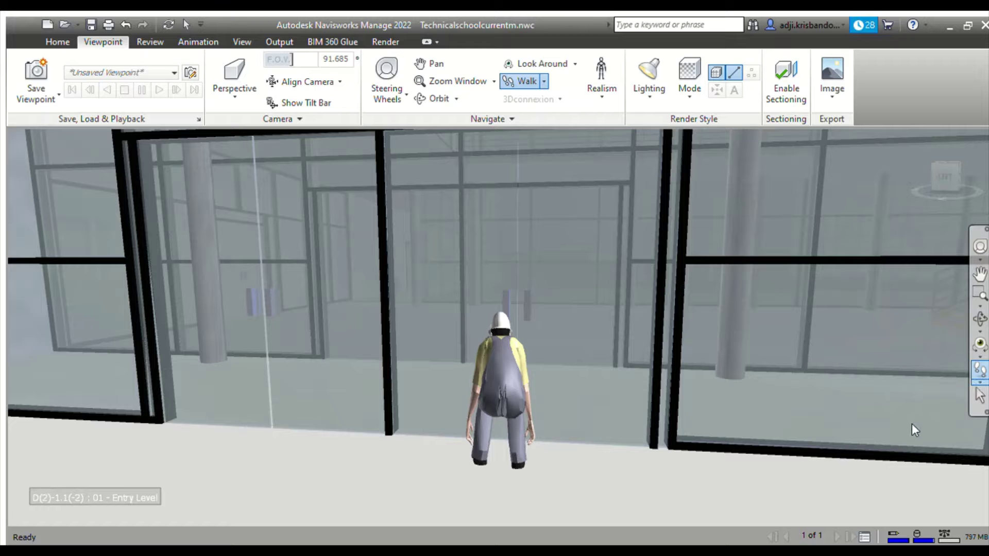
Walk the avatar through the glass entrance, turn right and climb the orange staircase
{"action": "left_click_drag", "start_coordinate": [716, 429], "coordinate": [716, 429]}
{"action": "key", "text": "Up"}
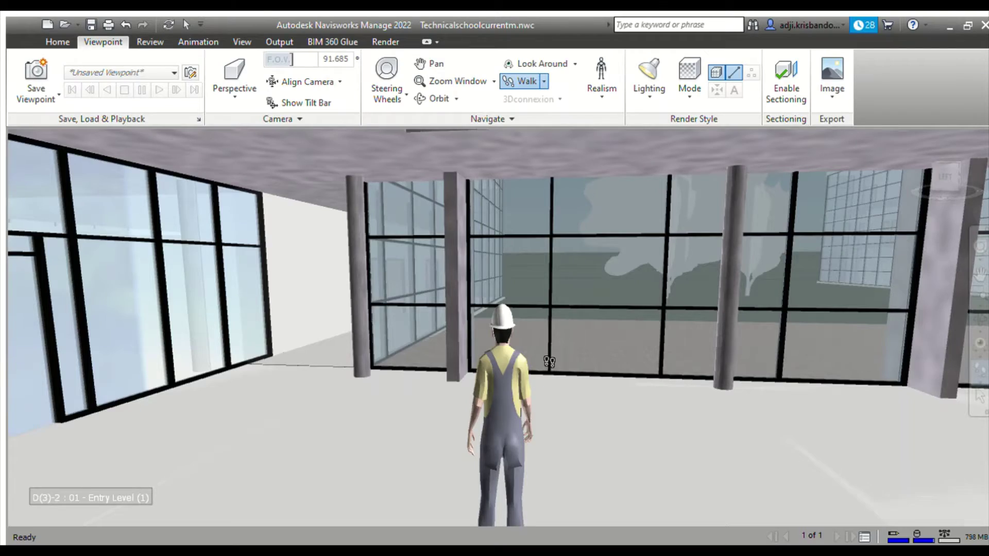
{"action": "key", "text": "Right"}
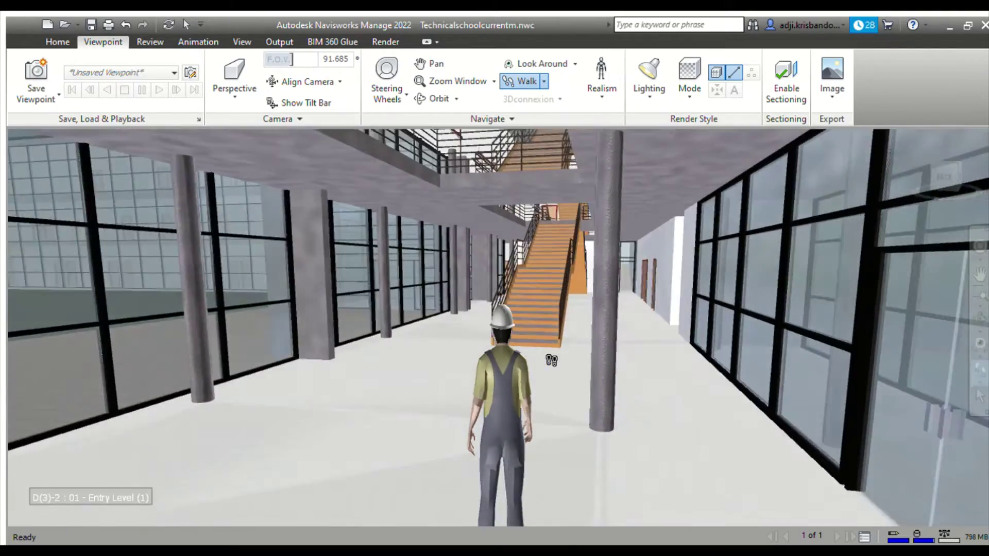
{"action": "key", "text": "Up"}
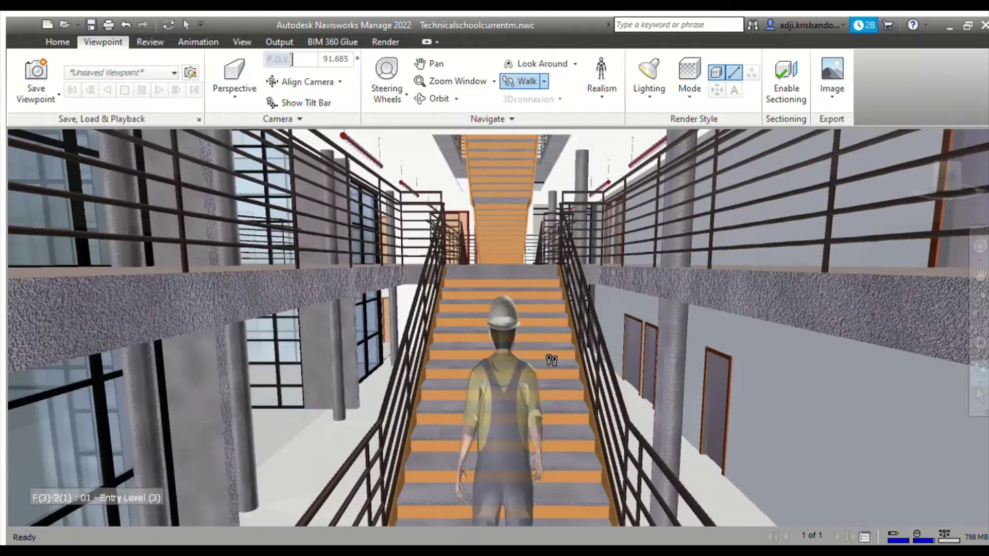
{"action": "key", "text": "Up"}
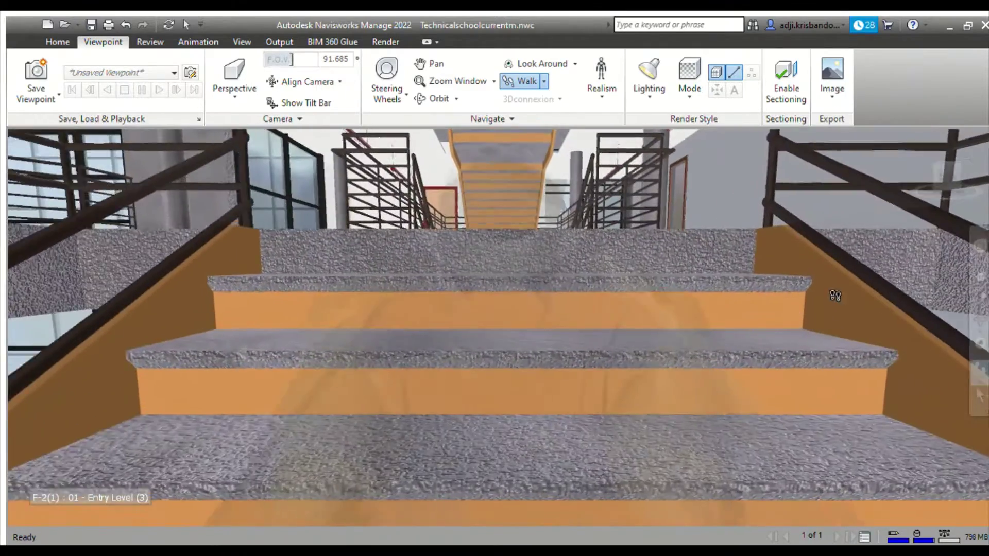
{"action": "key", "text": "Up"}
Pan the camera up onto the level 02 Floor
{"action": "left_click", "coordinate": [979, 274]}
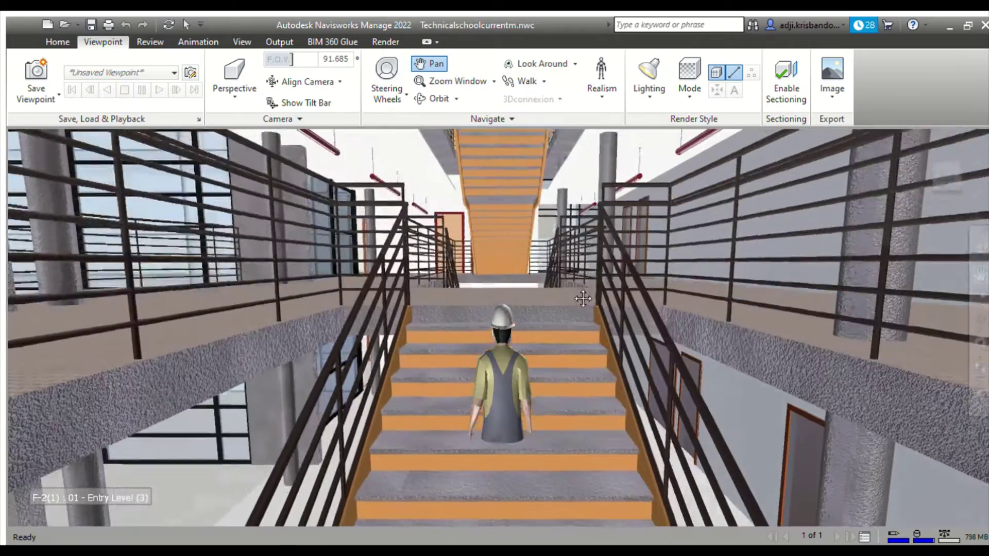
{"action": "scroll", "coordinate": [551, 360], "scroll_direction": "down", "scroll_amount": 5}
{"action": "left_click_drag", "start_coordinate": [551, 360], "coordinate": [543, 384]}
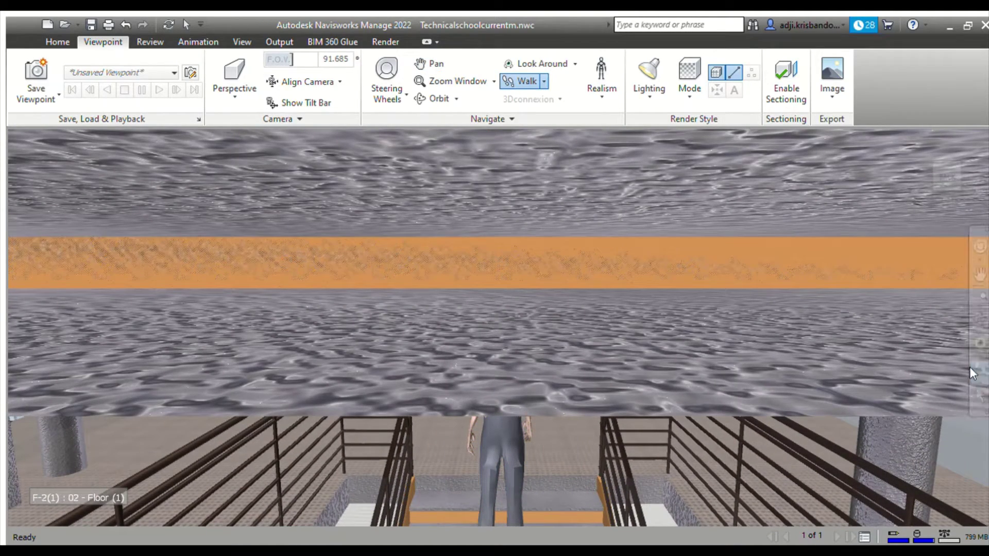
Move the avatar along the level 02 gallery past the stairwell railings to the next staircase
{"action": "left_click_drag", "start_coordinate": [595, 476], "coordinate": [582, 434]}
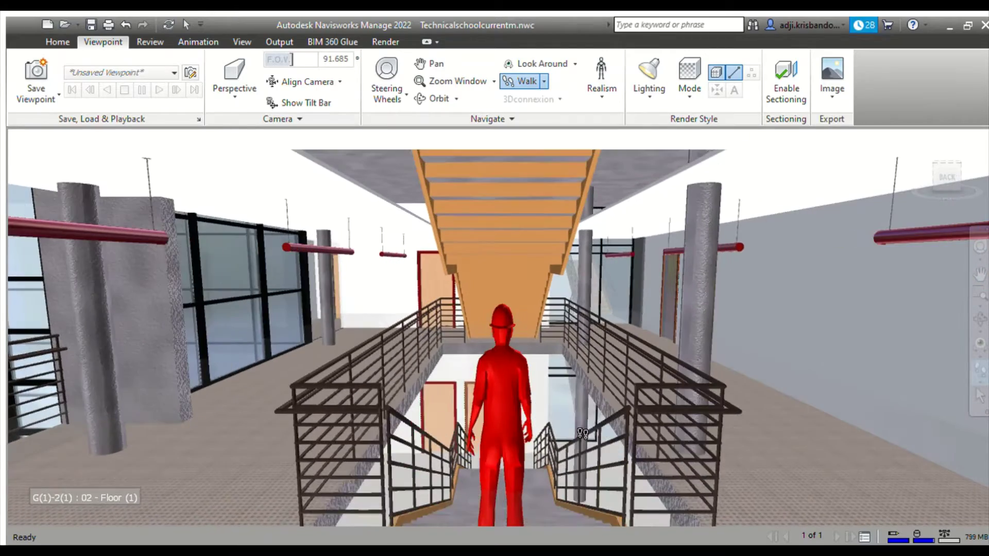
{"action": "mouse_move", "coordinate": [779, 434]}
{"action": "left_mouse_down"}
{"action": "mouse_move", "coordinate": [857, 399]}
{"action": "mouse_move", "coordinate": [927, 348]}
{"action": "left_mouse_up"}
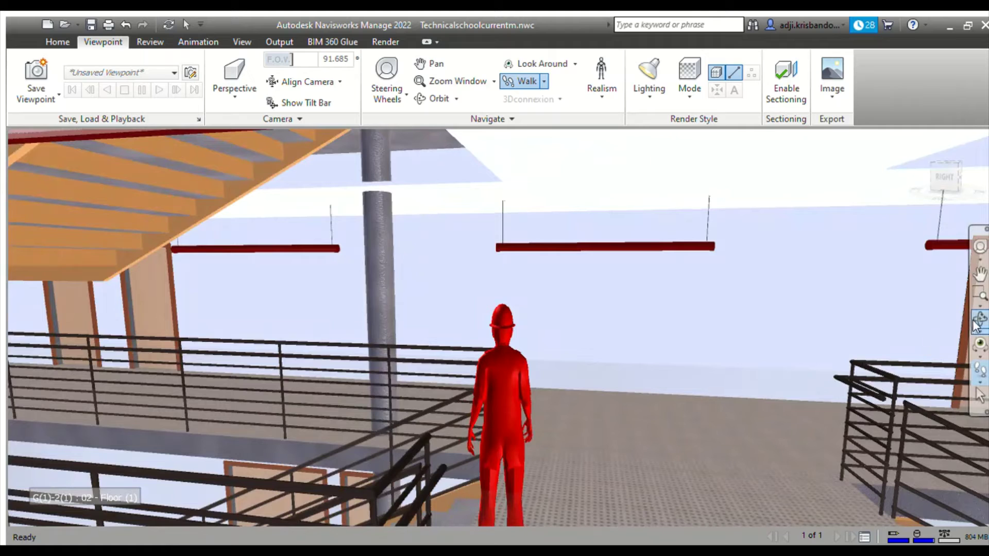
{"action": "left_click", "coordinate": [979, 273]}
{"action": "left_click_drag", "start_coordinate": [760, 305], "coordinate": [762, 313]}
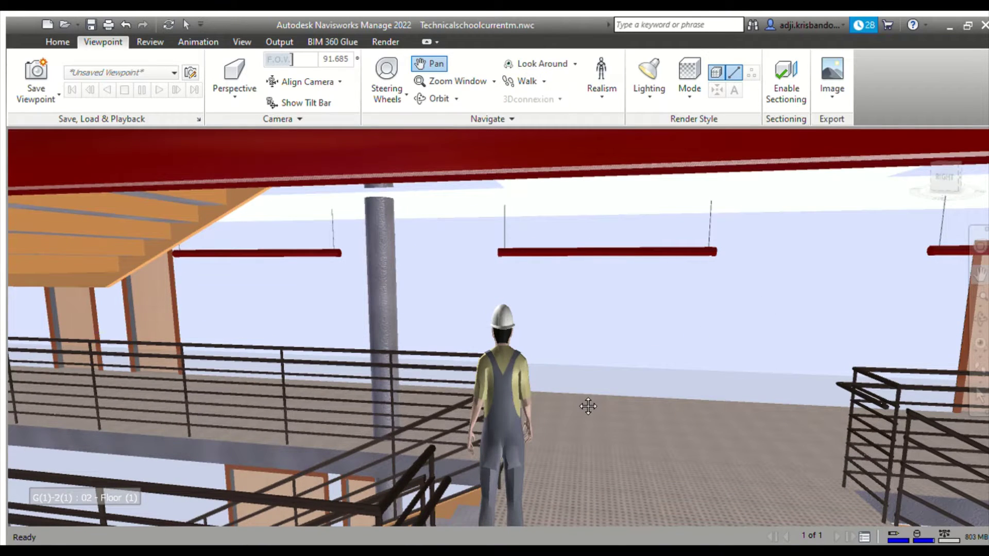
{"action": "left_click_drag", "start_coordinate": [618, 386], "coordinate": [585, 394]}
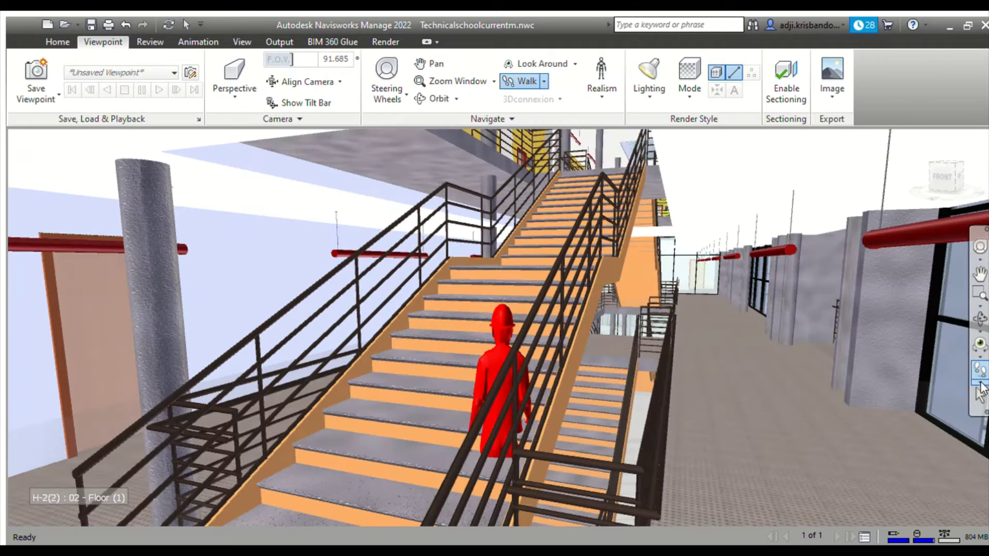
Walk toward the red-framed door on the 02 Floor corridor, then back off toward the stairs
{"action": "left_click", "coordinate": [980, 394]}
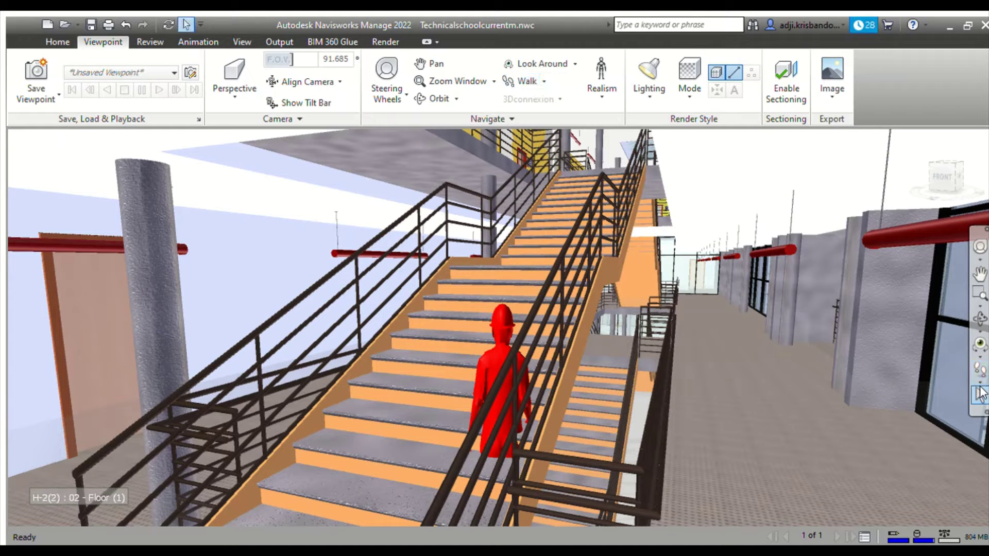
{"action": "left_click", "coordinate": [979, 369]}
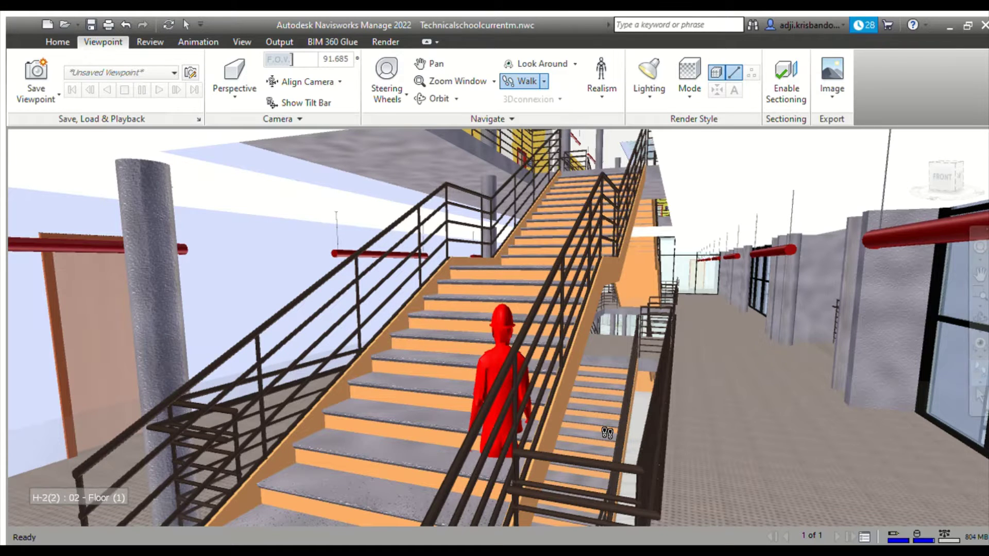
{"action": "left_click_drag", "start_coordinate": [812, 430], "coordinate": [547, 426]}
{"action": "key", "text": "Down"}
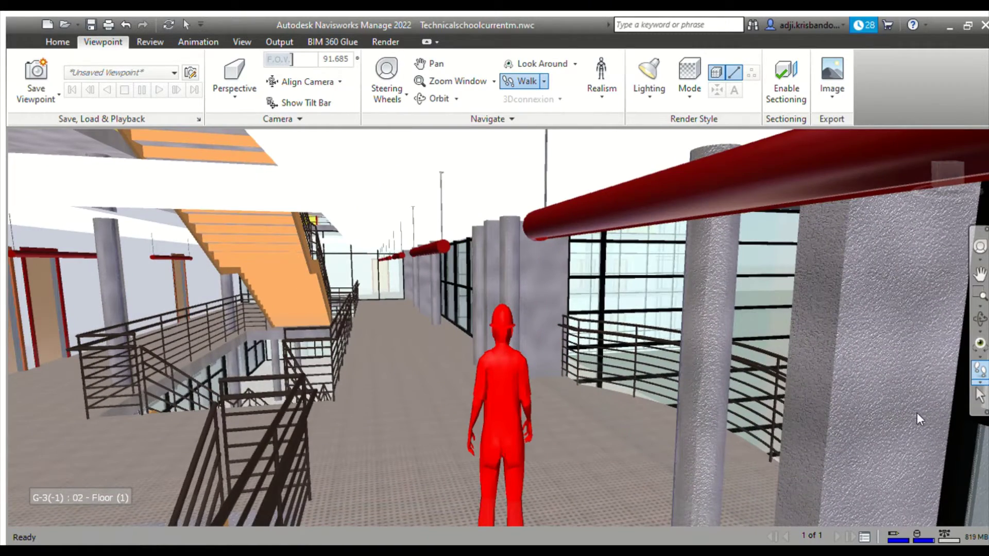
Toggle the avatar off and on, turn left toward the orange stairs, and switch to Fly mode
{"action": "key", "text": "ctrl+t"}
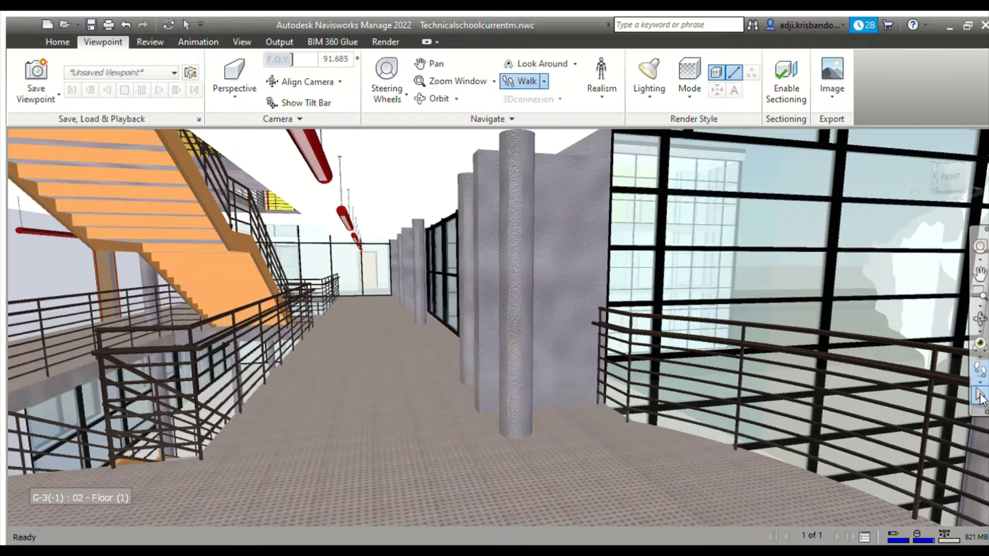
{"action": "key", "text": "ctrl+t"}
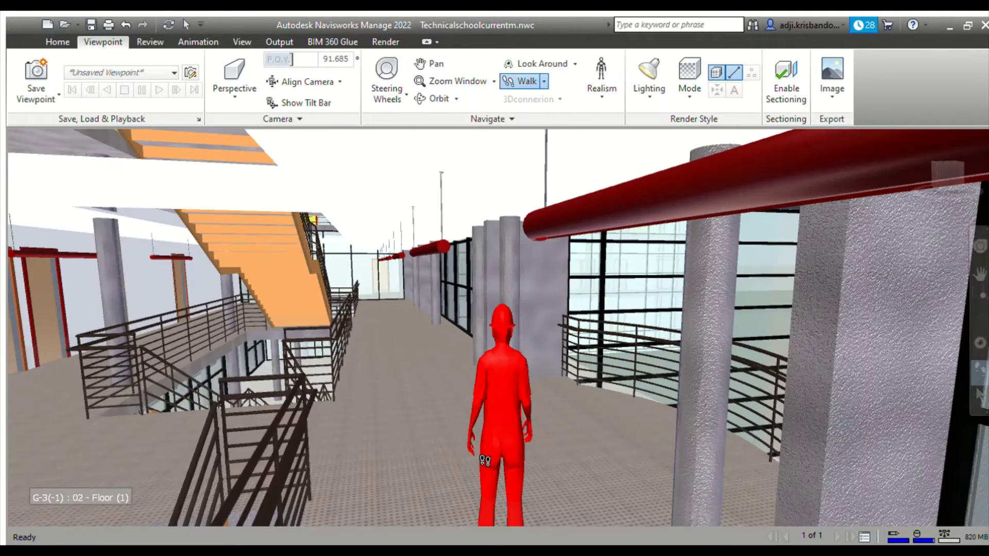
{"action": "key", "text": "Down"}
{"action": "key", "text": "Left"}
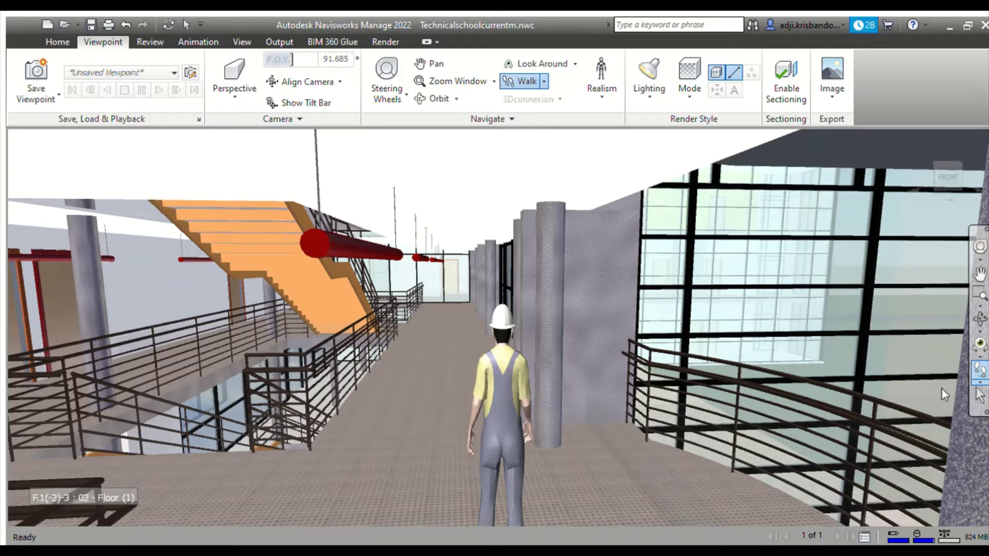
{"action": "key", "text": "ctrl+9"}
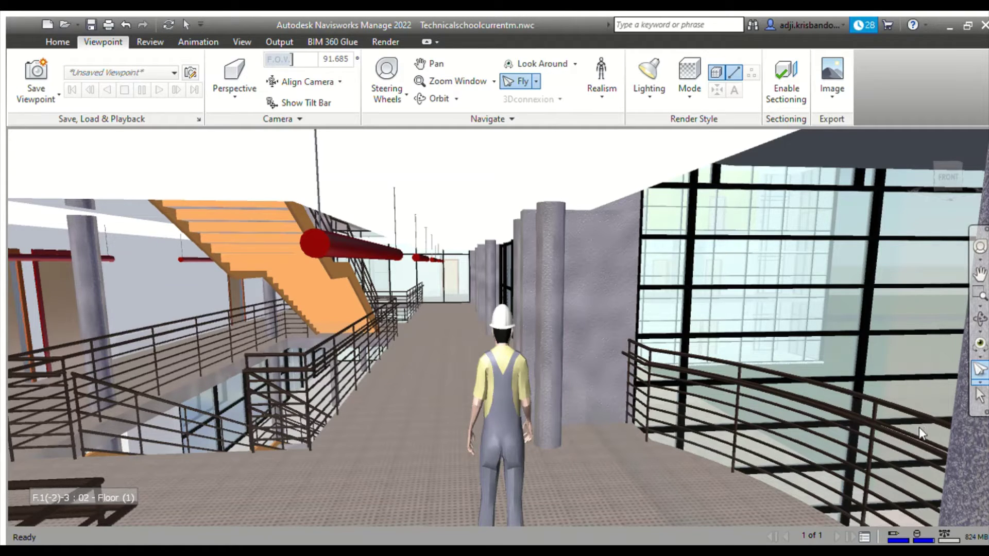
Switch from Fly back to Walk and turn left to face the orange staircase
{"action": "key", "text": "ctrl+2"}
{"action": "left_click_drag", "start_coordinate": [456, 420], "coordinate": [785, 428]}
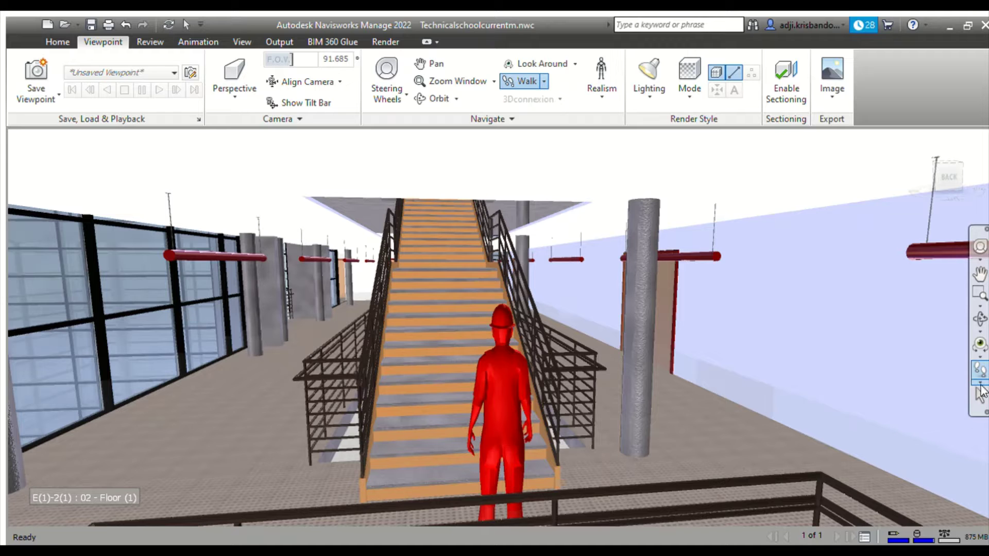
Back the avatar away from the orange staircase and pan the view down onto the steps
{"action": "left_click_drag", "start_coordinate": [595, 428], "coordinate": [513, 367]}
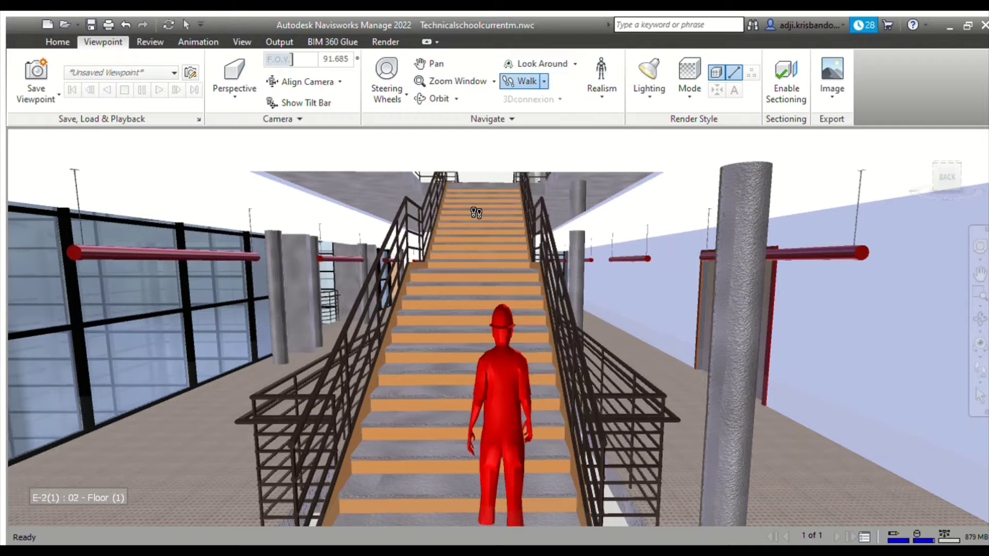
{"action": "mouse_move", "coordinate": [475, 213]}
{"action": "left_mouse_down"}
{"action": "mouse_move", "coordinate": [481, 201]}
{"action": "mouse_move", "coordinate": [495, 209]}
{"action": "left_mouse_up"}
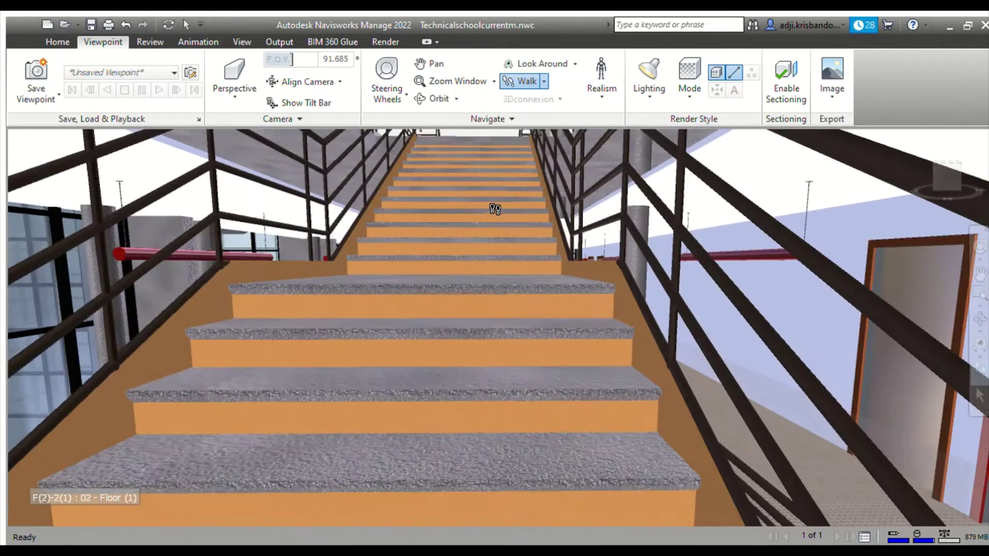
{"action": "left_click", "coordinate": [980, 275]}
{"action": "mouse_move", "coordinate": [512, 273]}
{"action": "left_mouse_down"}
{"action": "mouse_move", "coordinate": [500, 400]}
{"action": "mouse_move", "coordinate": [530, 415]}
{"action": "mouse_move", "coordinate": [521, 289]}
{"action": "mouse_move", "coordinate": [541, 433]}
{"action": "mouse_move", "coordinate": [525, 309]}
{"action": "left_mouse_up"}
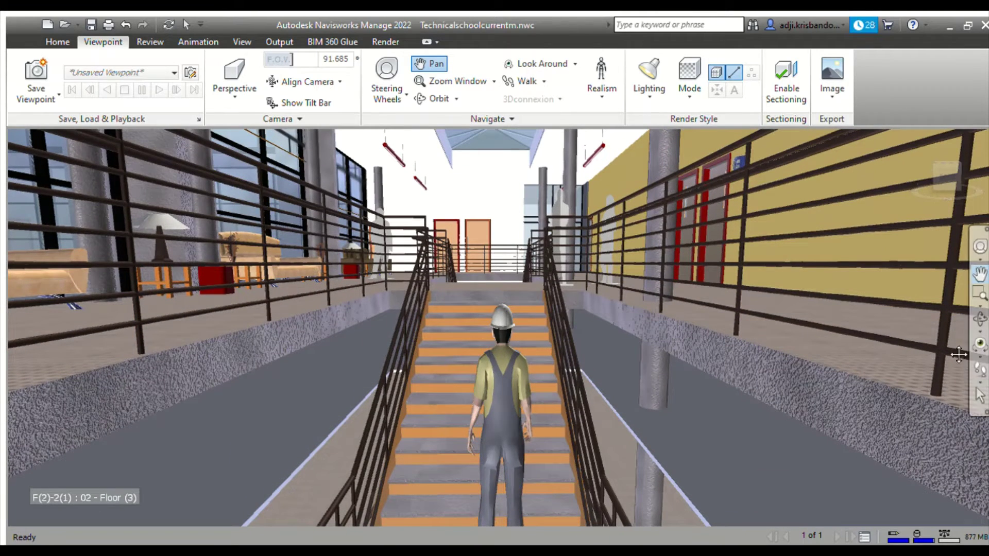
Walk up the staircase to 03 - Floor and pan the view above the landing
{"action": "left_click", "coordinate": [978, 371]}
{"action": "left_click_drag", "start_coordinate": [501, 289], "coordinate": [501, 278]}
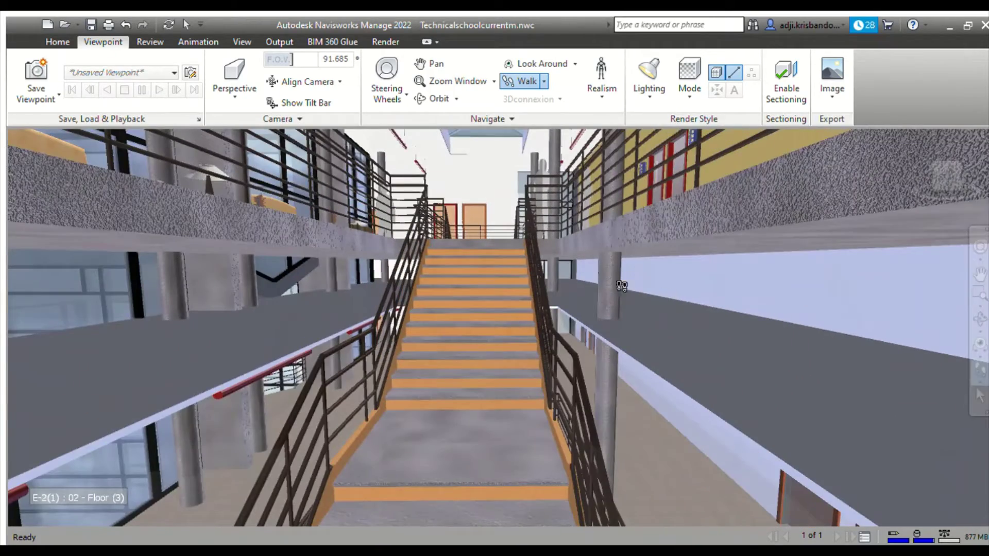
{"action": "mouse_move", "coordinate": [495, 274]}
{"action": "left_mouse_down"}
{"action": "mouse_move", "coordinate": [481, 211]}
{"action": "mouse_move", "coordinate": [724, 281]}
{"action": "left_mouse_up"}
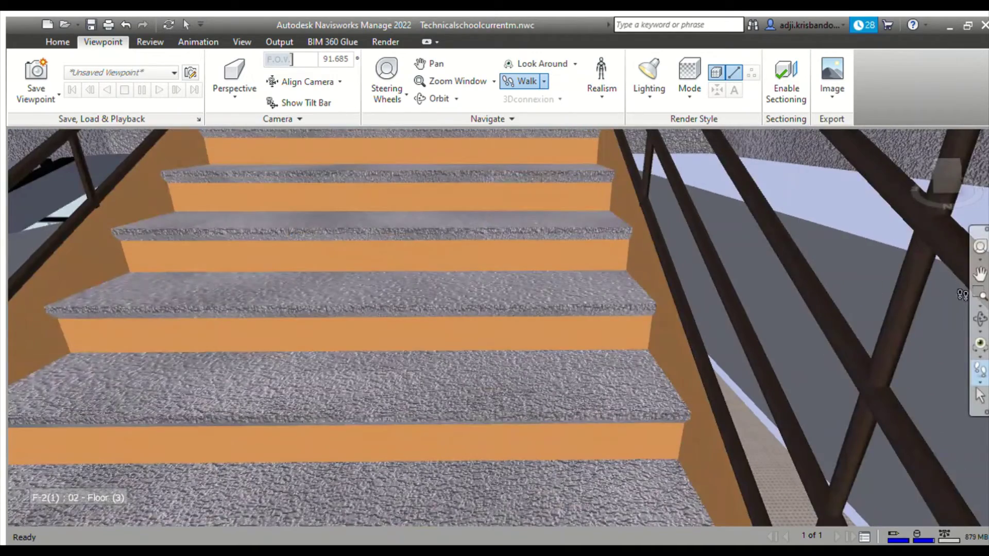
{"action": "left_click_drag", "start_coordinate": [461, 250], "coordinate": [974, 301]}
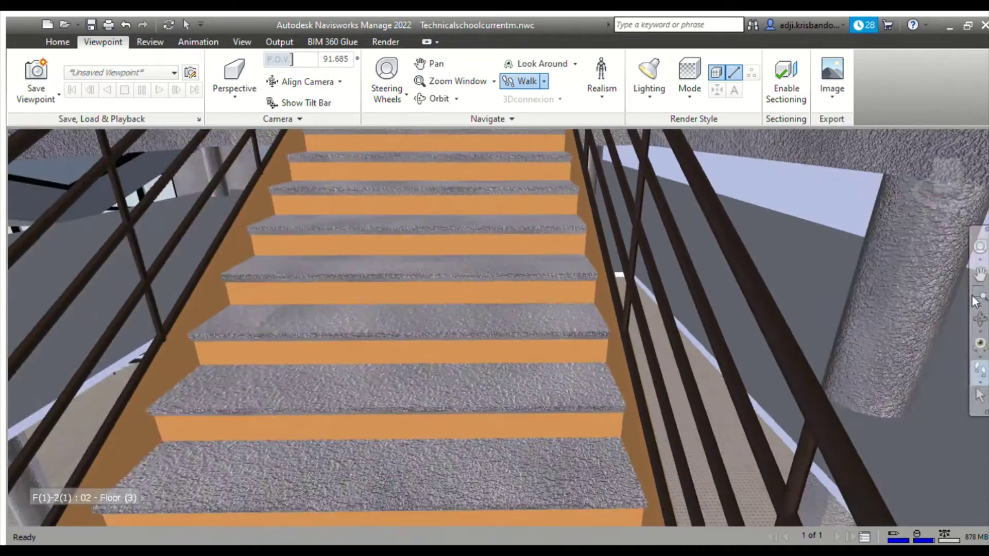
{"action": "left_click", "coordinate": [978, 276]}
{"action": "left_click_drag", "start_coordinate": [530, 231], "coordinate": [509, 298]}
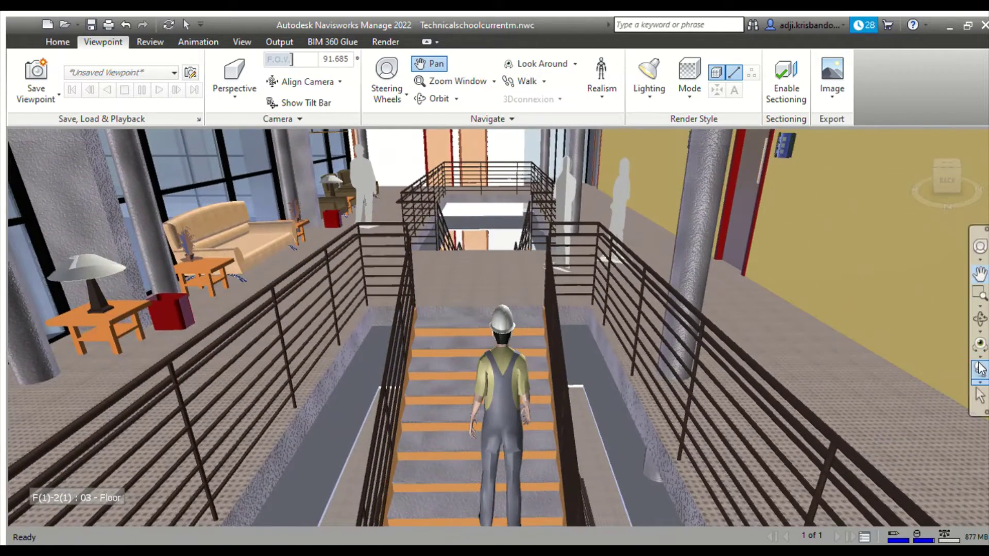
Walk onto the 03 - Floor landing and shift the view down and back
{"action": "left_click", "coordinate": [980, 369]}
{"action": "left_click_drag", "start_coordinate": [502, 330], "coordinate": [502, 297]}
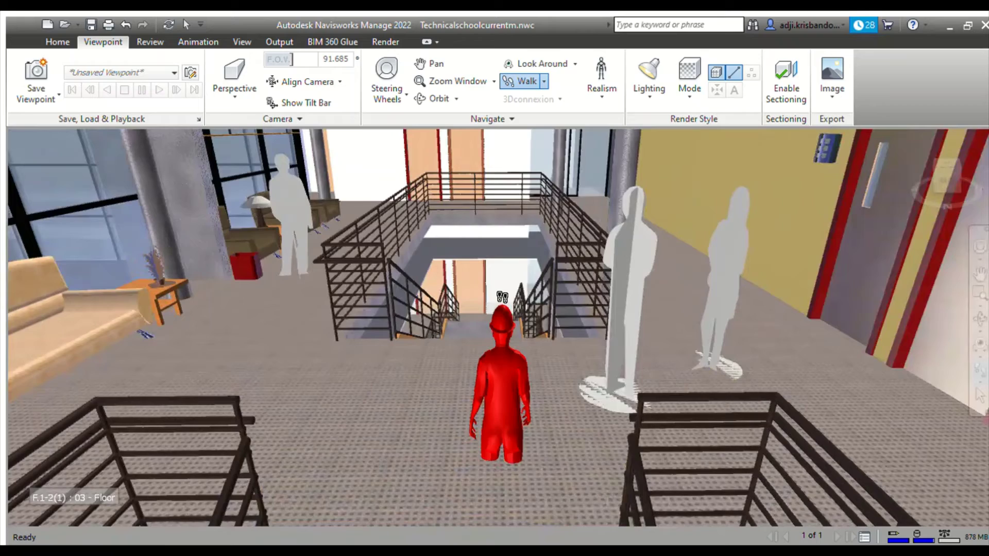
{"action": "left_click", "coordinate": [978, 275]}
{"action": "left_click_drag", "start_coordinate": [662, 309], "coordinate": [674, 402]}
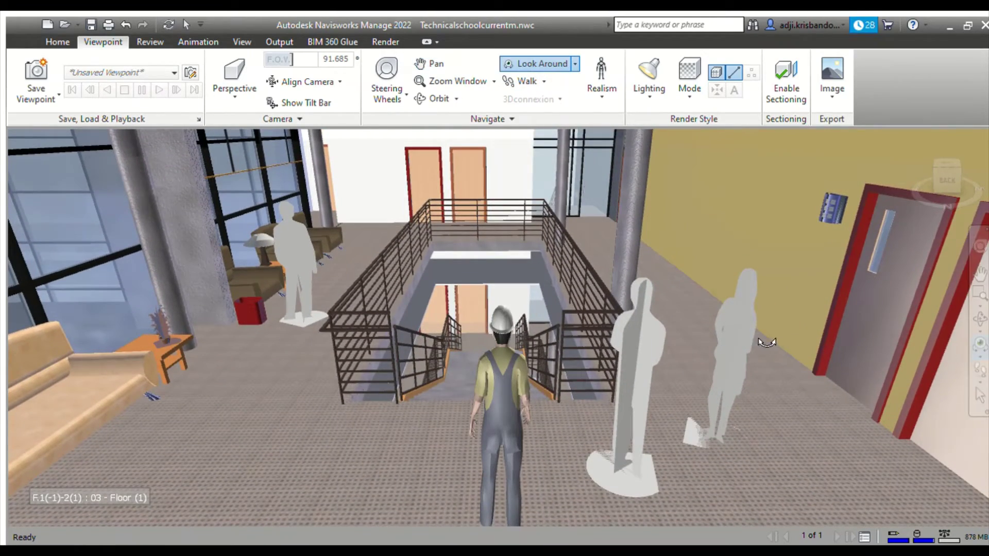
Survey the glazed wall, sofa and stairwell, then walk toward the corridor beside the armchairs
{"action": "mouse_move", "coordinate": [767, 342]}
{"action": "left_mouse_down"}
{"action": "mouse_move", "coordinate": [183, 291]}
{"action": "mouse_move", "coordinate": [976, 340]}
{"action": "left_mouse_up"}
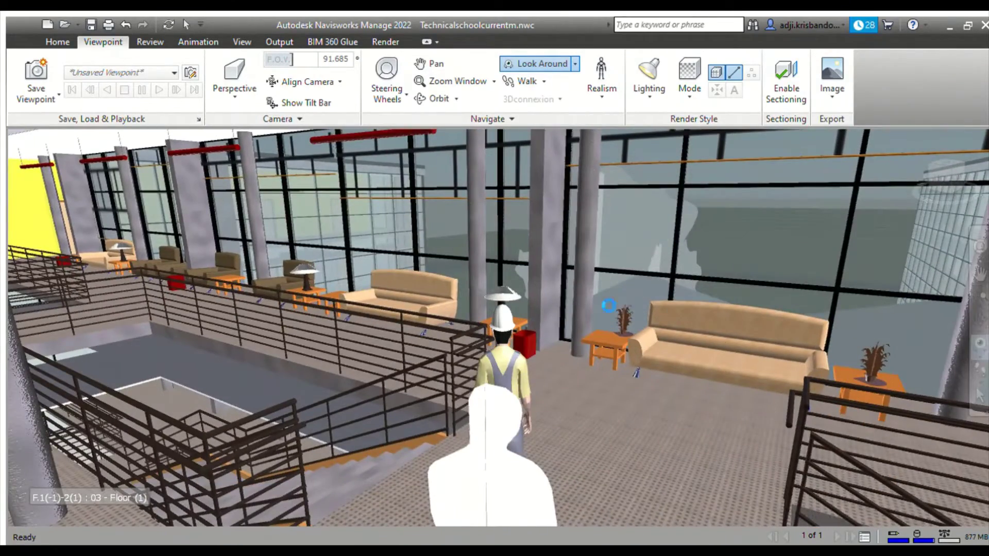
{"action": "mouse_move", "coordinate": [608, 305]}
{"action": "left_mouse_down"}
{"action": "mouse_move", "coordinate": [282, 292]}
{"action": "mouse_move", "coordinate": [856, 331]}
{"action": "left_mouse_up"}
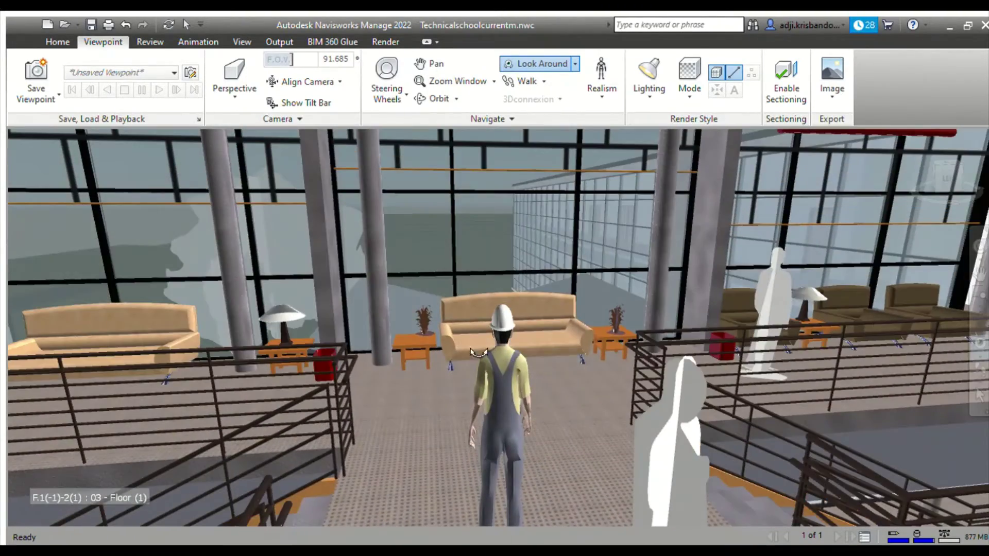
{"action": "left_click_drag", "start_coordinate": [478, 353], "coordinate": [772, 361]}
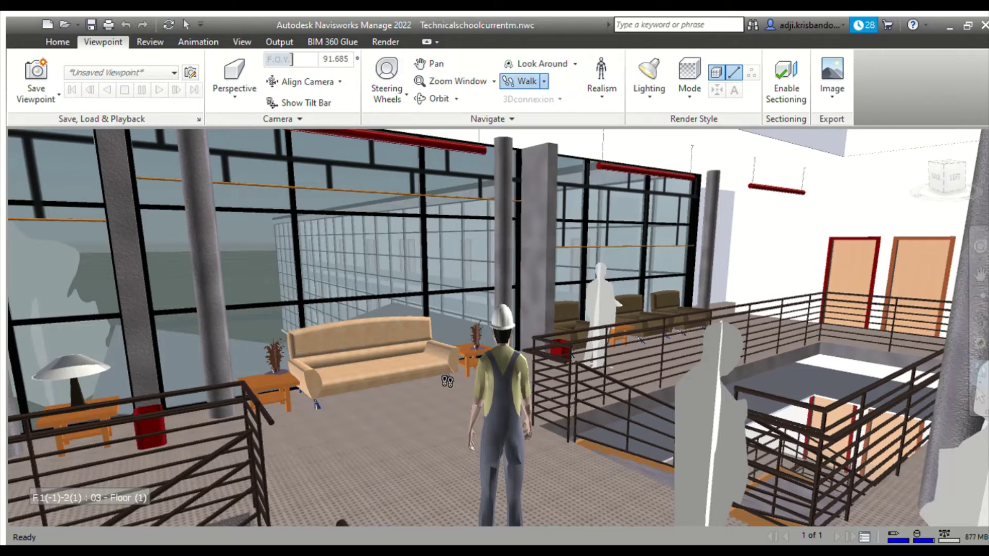
{"action": "left_click_drag", "start_coordinate": [447, 381], "coordinate": [453, 382]}
{"action": "mouse_move", "coordinate": [568, 393]}
{"action": "left_mouse_down"}
{"action": "mouse_move", "coordinate": [711, 387]}
{"action": "mouse_move", "coordinate": [178, 347]}
{"action": "mouse_move", "coordinate": [916, 302]}
{"action": "left_mouse_up"}
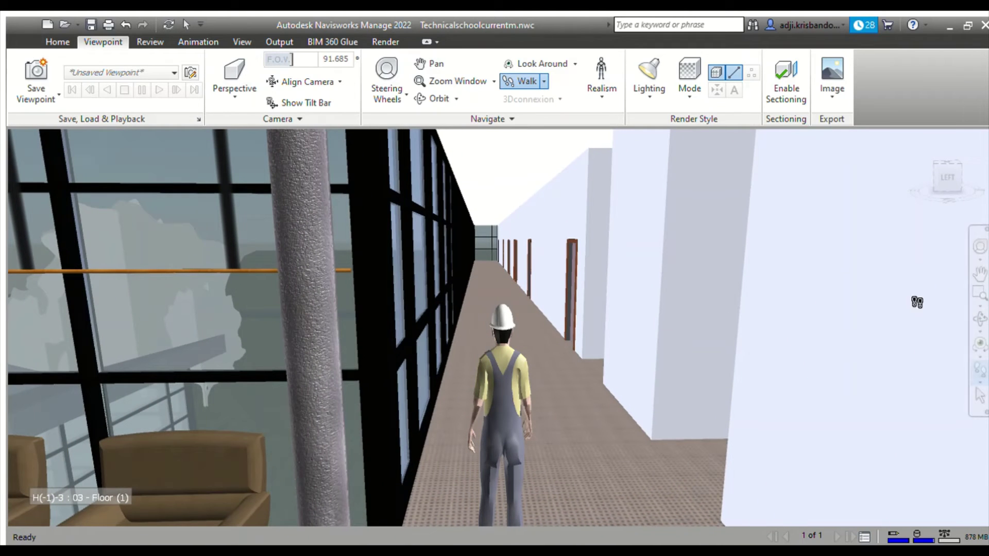
Advance the avatar along the glazed corridor, alternating small pans and walking
{"action": "mouse_move", "coordinate": [706, 282]}
{"action": "left_mouse_down"}
{"action": "mouse_move", "coordinate": [721, 267]}
{"action": "mouse_move", "coordinate": [691, 283]}
{"action": "mouse_move", "coordinate": [940, 371]}
{"action": "left_mouse_up"}
{"action": "left_click", "coordinate": [979, 274]}
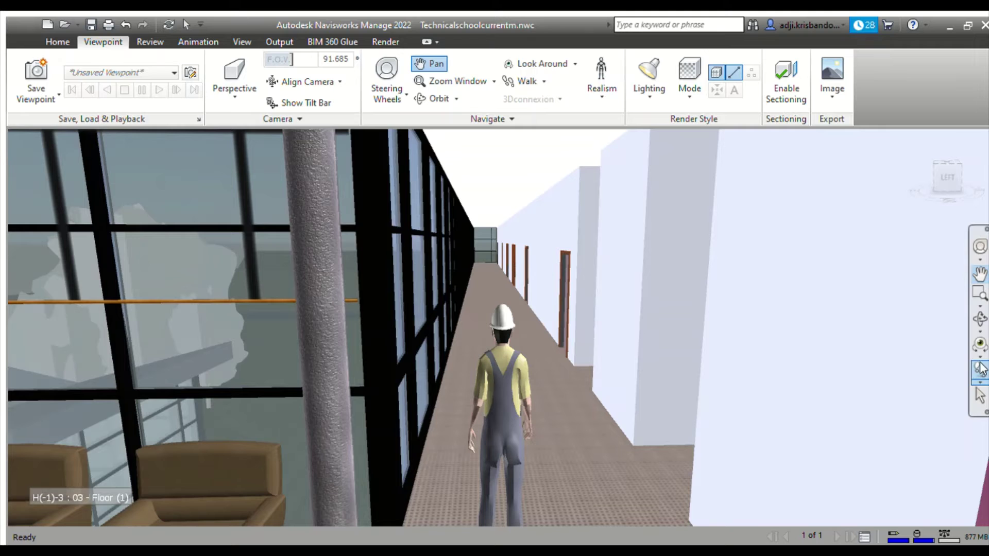
{"action": "left_click", "coordinate": [980, 274]}
{"action": "left_click_drag", "start_coordinate": [574, 309], "coordinate": [584, 337]}
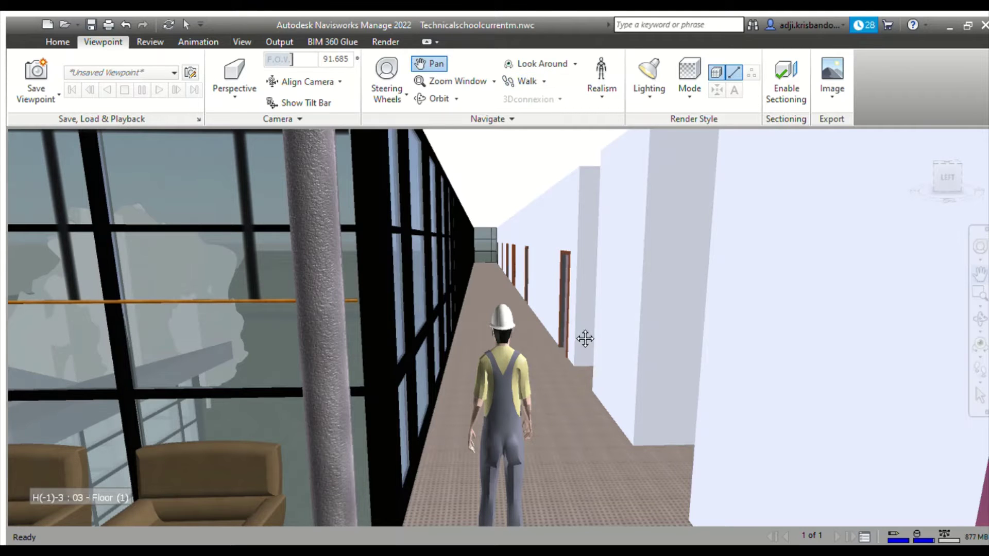
{"action": "left_click", "coordinate": [976, 372]}
{"action": "left_click_drag", "start_coordinate": [569, 371], "coordinate": [559, 368]}
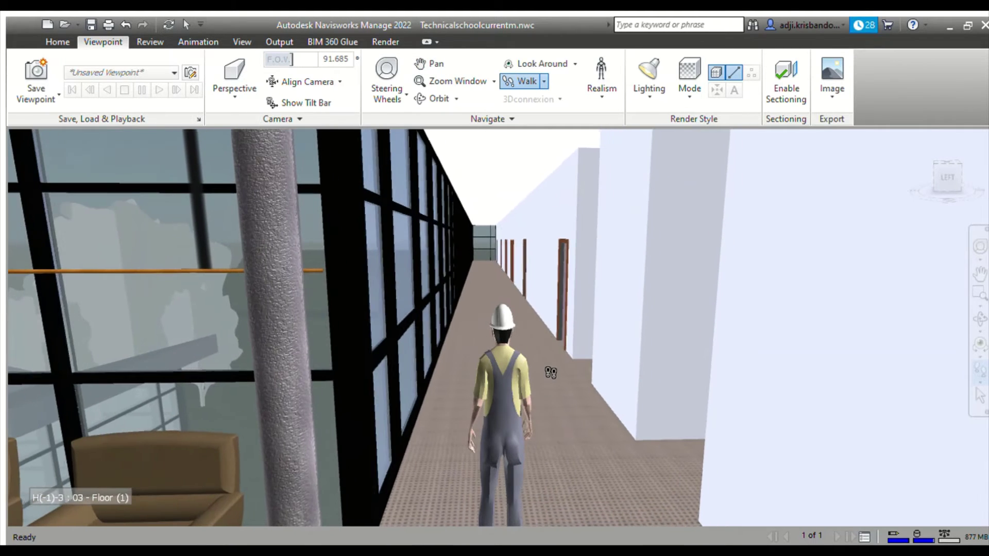
Pan past the column and walk on to the corridor's far end
{"action": "left_click", "coordinate": [980, 275]}
{"action": "left_click_drag", "start_coordinate": [663, 311], "coordinate": [651, 386]}
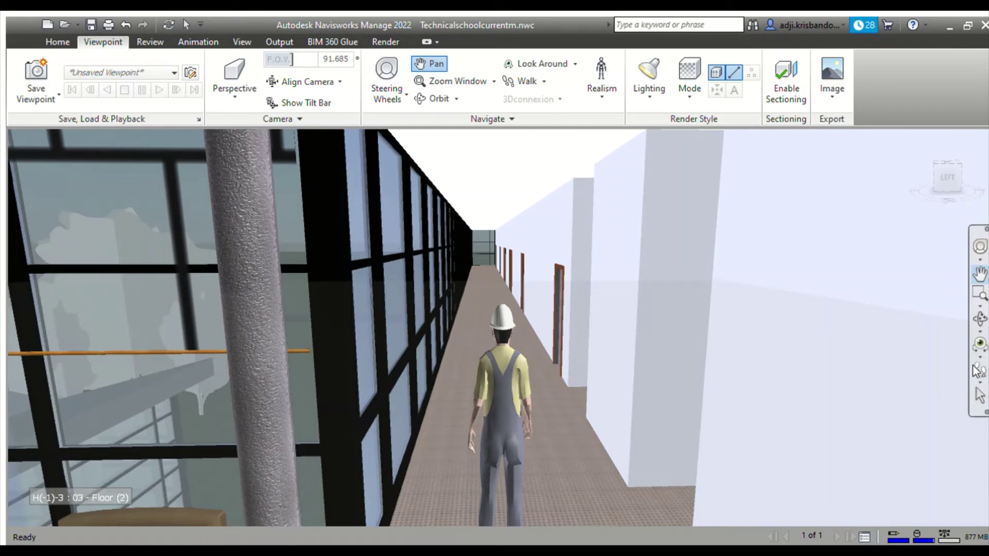
{"action": "left_click_drag", "start_coordinate": [819, 389], "coordinate": [589, 355]}
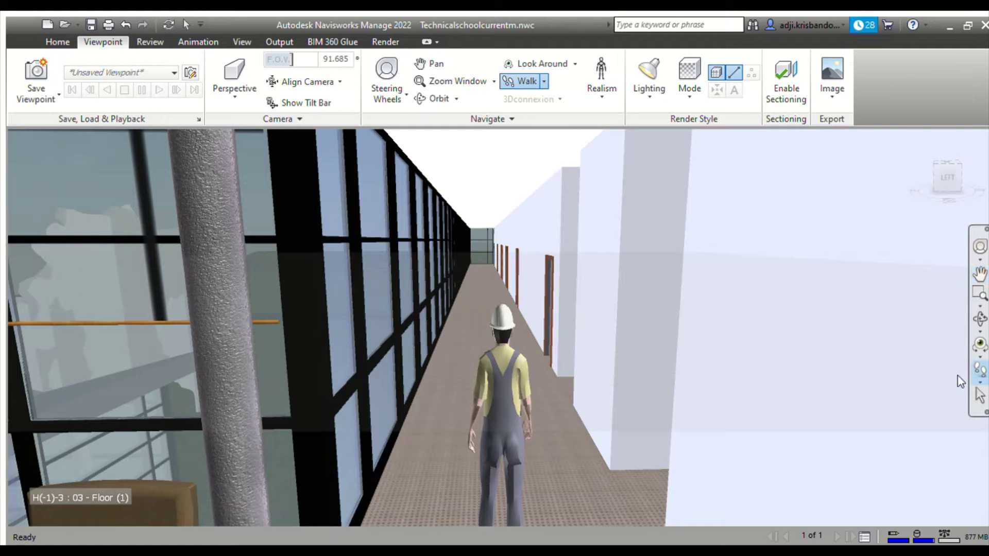
{"action": "mouse_move", "coordinate": [537, 389]}
{"action": "left_mouse_down"}
{"action": "mouse_move", "coordinate": [520, 376]}
{"action": "mouse_move", "coordinate": [968, 384]}
{"action": "left_mouse_up"}
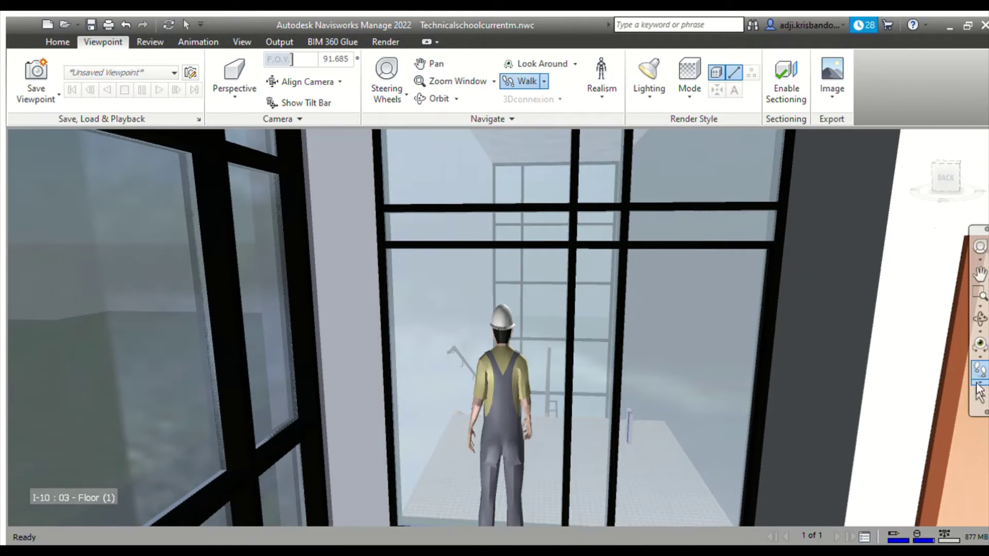
Walk up to the end window and turn toward the glass stairwell wall
{"action": "left_click_drag", "start_coordinate": [914, 436], "coordinate": [901, 435]}
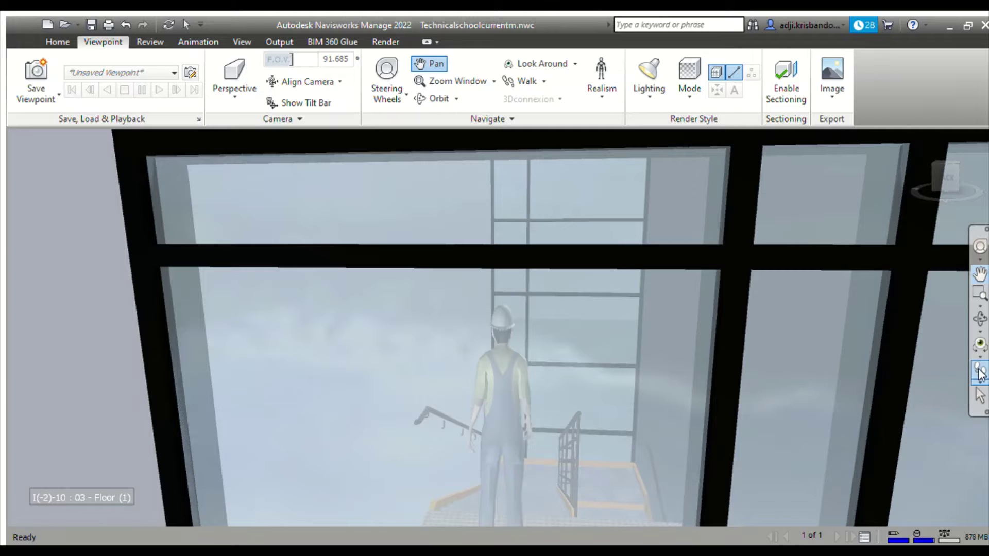
{"action": "mouse_move", "coordinate": [499, 450]}
{"action": "left_mouse_down"}
{"action": "mouse_move", "coordinate": [547, 458]}
{"action": "mouse_move", "coordinate": [558, 379]}
{"action": "left_mouse_up"}
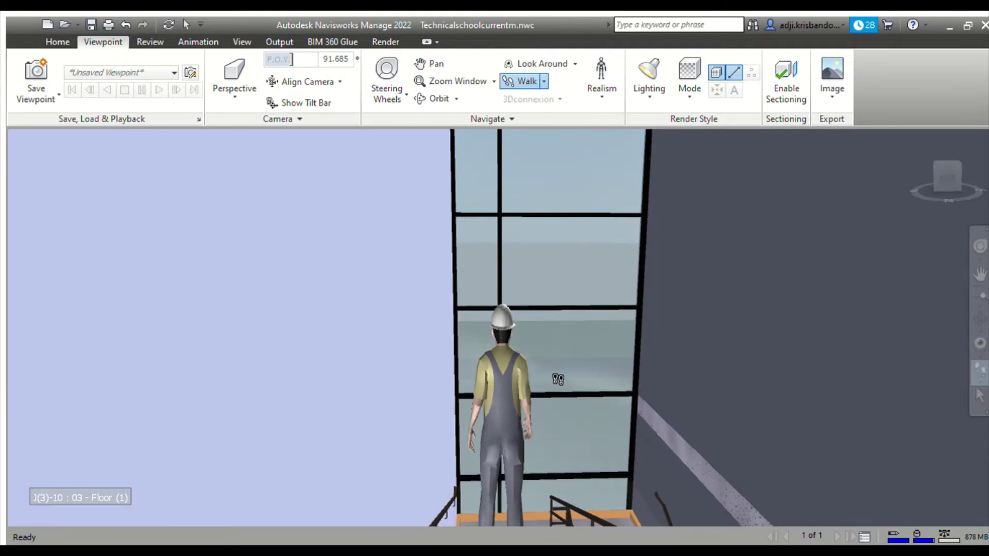
{"action": "left_click_drag", "start_coordinate": [618, 453], "coordinate": [584, 464]}
{"action": "key", "text": "ctrl+6"}
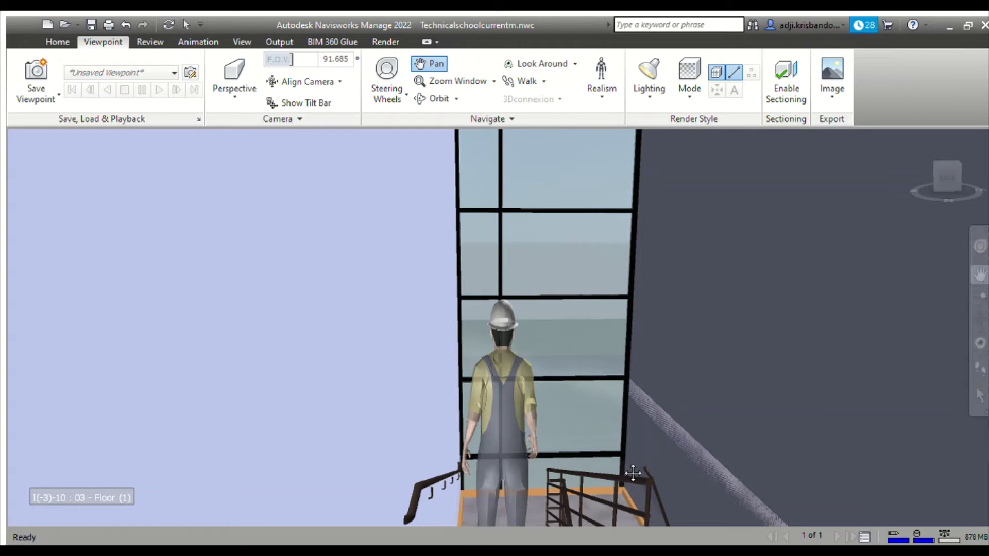
Back the avatar up to reveal the stairs and tilt the view down toward them
{"action": "left_click", "coordinate": [978, 371]}
{"action": "left_click_drag", "start_coordinate": [603, 425], "coordinate": [603, 434]}
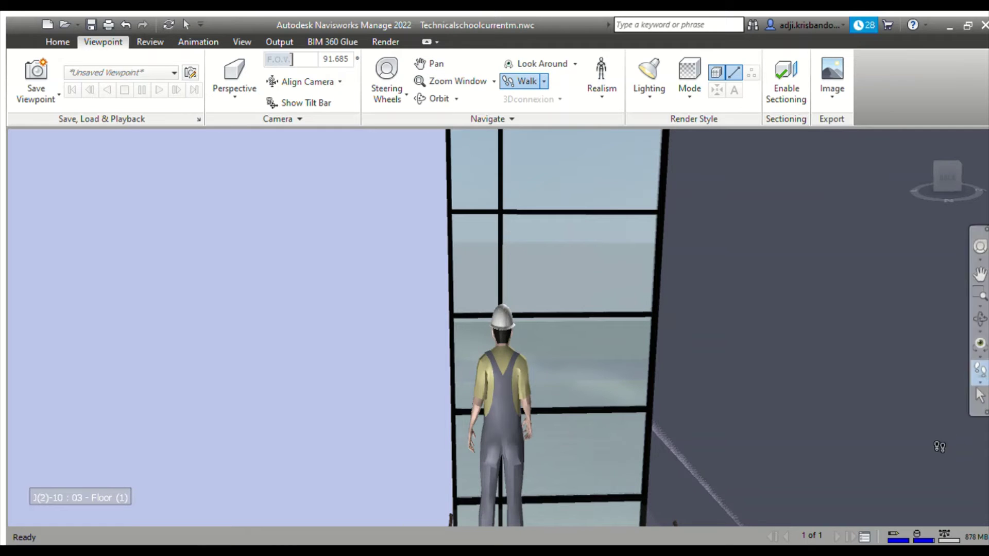
{"action": "left_click_drag", "start_coordinate": [939, 447], "coordinate": [902, 364]}
{"action": "left_click", "coordinate": [979, 345]}
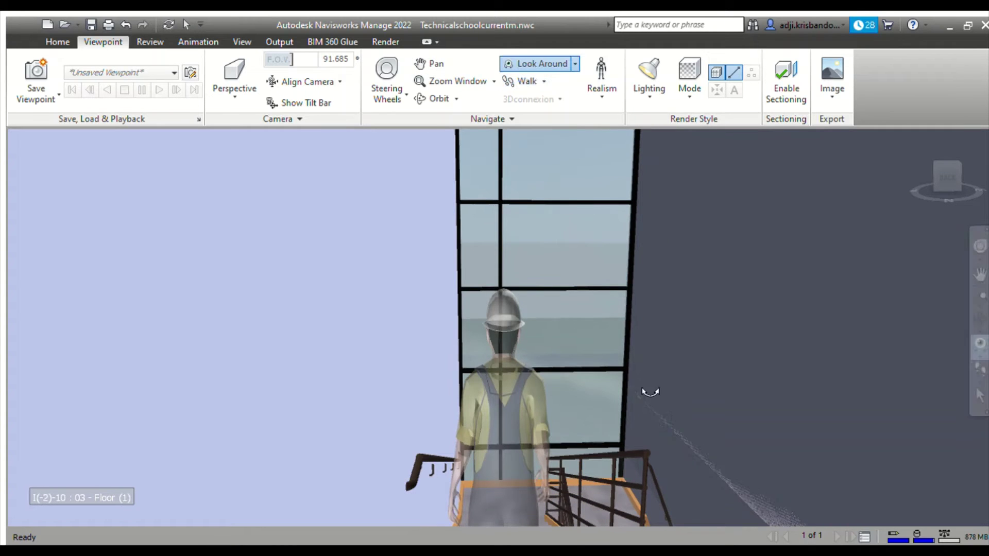
{"action": "mouse_move", "coordinate": [647, 393]}
{"action": "left_mouse_down"}
{"action": "mouse_move", "coordinate": [569, 459]}
{"action": "mouse_move", "coordinate": [575, 479]}
{"action": "left_mouse_up"}
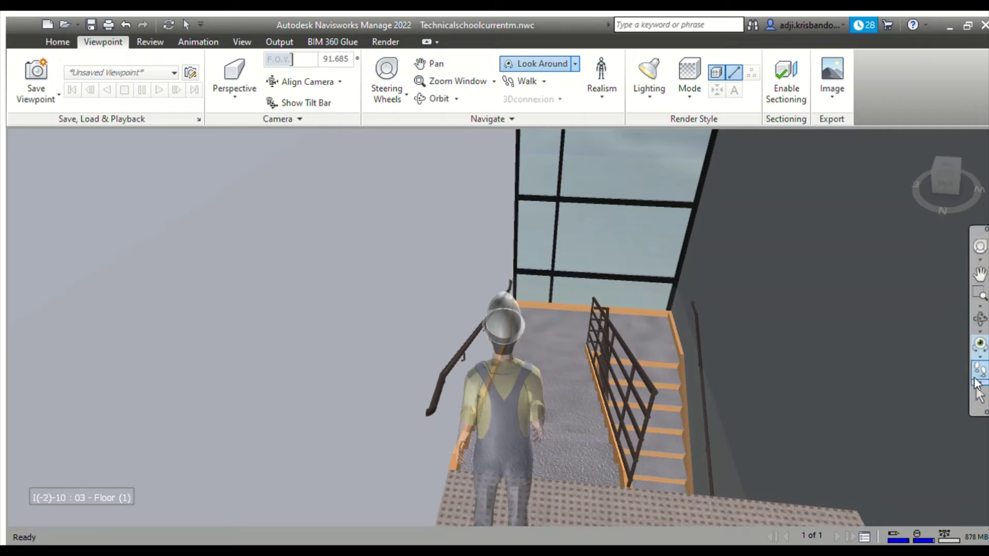
{"action": "left_click", "coordinate": [976, 367]}
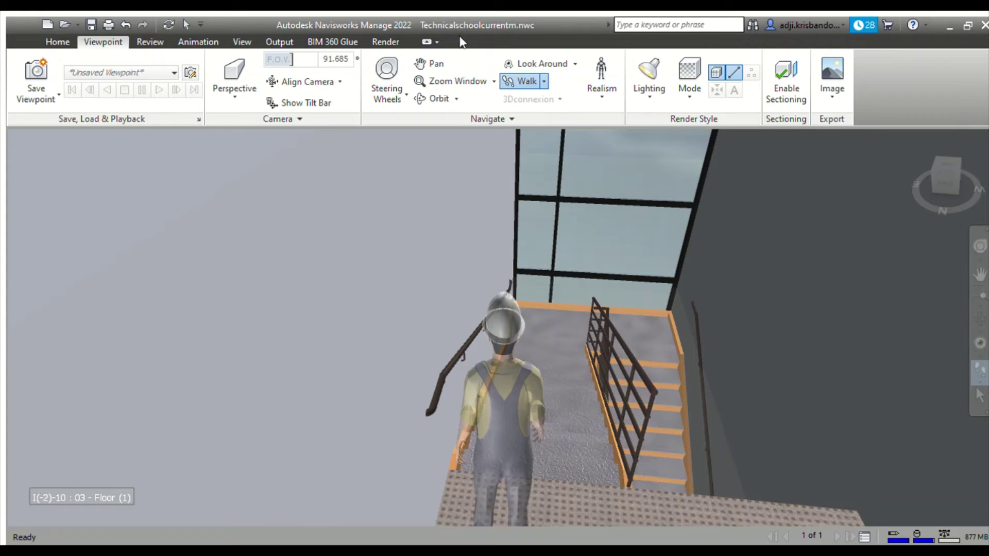
Walk up the stairs onto the landing, facing the tall glass window
{"action": "left_click_drag", "start_coordinate": [576, 398], "coordinate": [933, 338]}
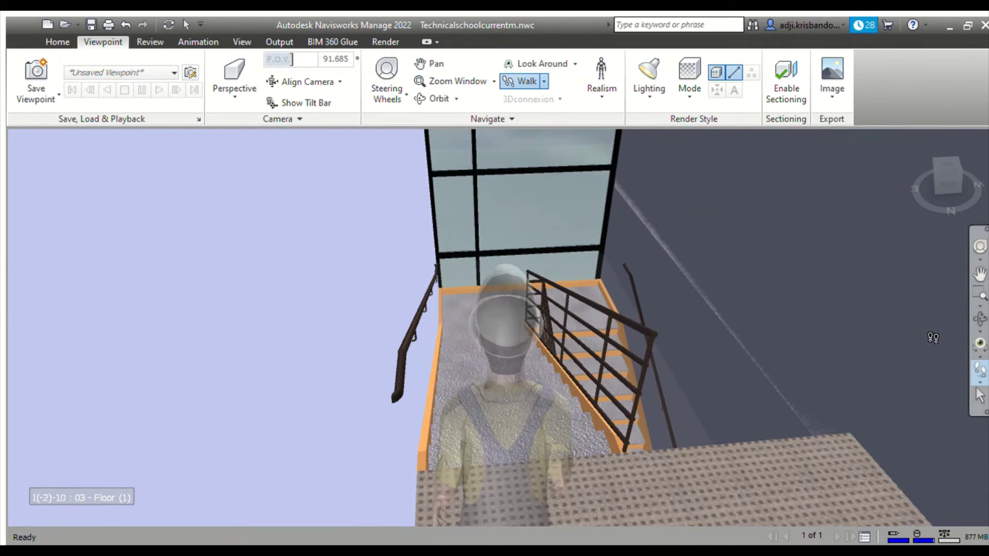
{"action": "left_click", "coordinate": [979, 275]}
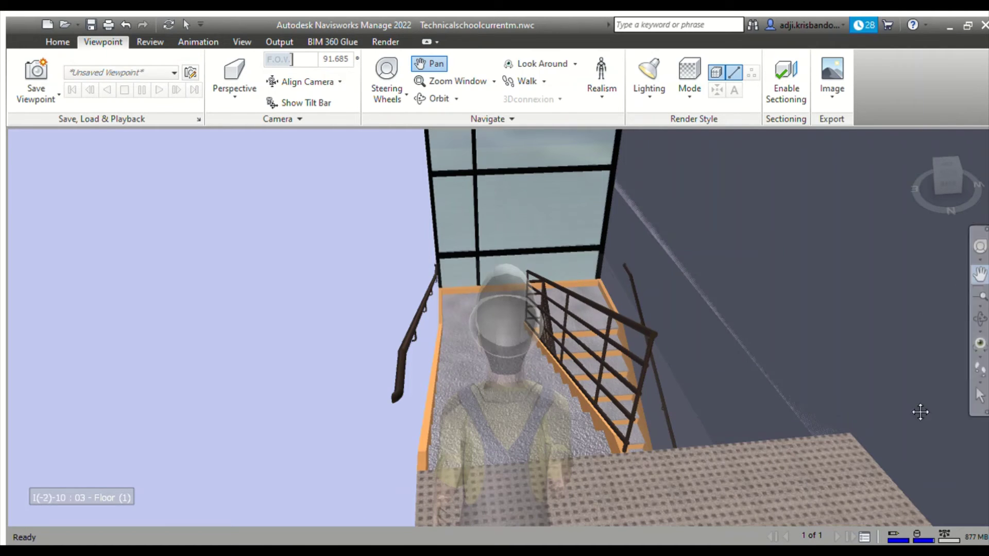
{"action": "left_click", "coordinate": [979, 372]}
{"action": "left_click_drag", "start_coordinate": [571, 406], "coordinate": [607, 426]}
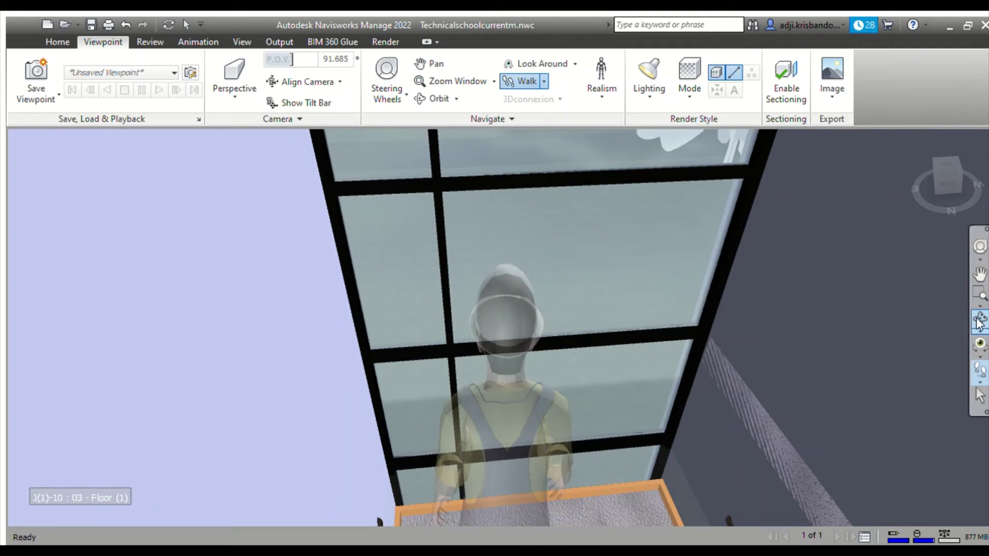
{"action": "left_click", "coordinate": [978, 321]}
Orbit the view upward, then walk left along the 03 - Floor corridor toward the doors
{"action": "mouse_move", "coordinate": [735, 413]}
{"action": "left_mouse_down"}
{"action": "mouse_move", "coordinate": [552, 442]}
{"action": "mouse_move", "coordinate": [613, 446]}
{"action": "mouse_move", "coordinate": [661, 364]}
{"action": "mouse_move", "coordinate": [581, 380]}
{"action": "mouse_move", "coordinate": [567, 450]}
{"action": "mouse_move", "coordinate": [824, 389]}
{"action": "left_mouse_up"}
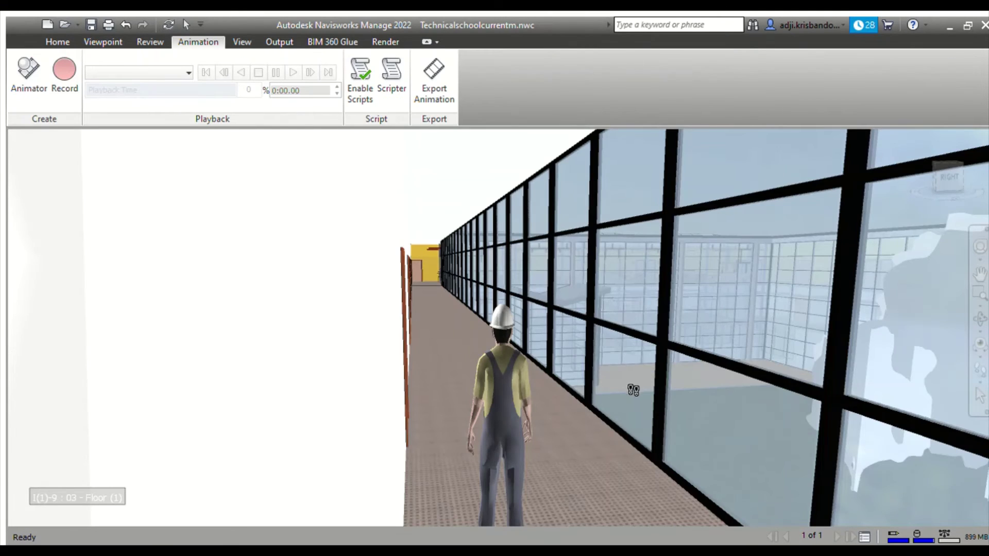
{"action": "mouse_move", "coordinate": [633, 390]}
{"action": "left_mouse_down"}
{"action": "mouse_move", "coordinate": [479, 337]}
{"action": "mouse_move", "coordinate": [548, 325]}
{"action": "mouse_move", "coordinate": [771, 415]}
{"action": "mouse_move", "coordinate": [557, 392]}
{"action": "left_mouse_up"}
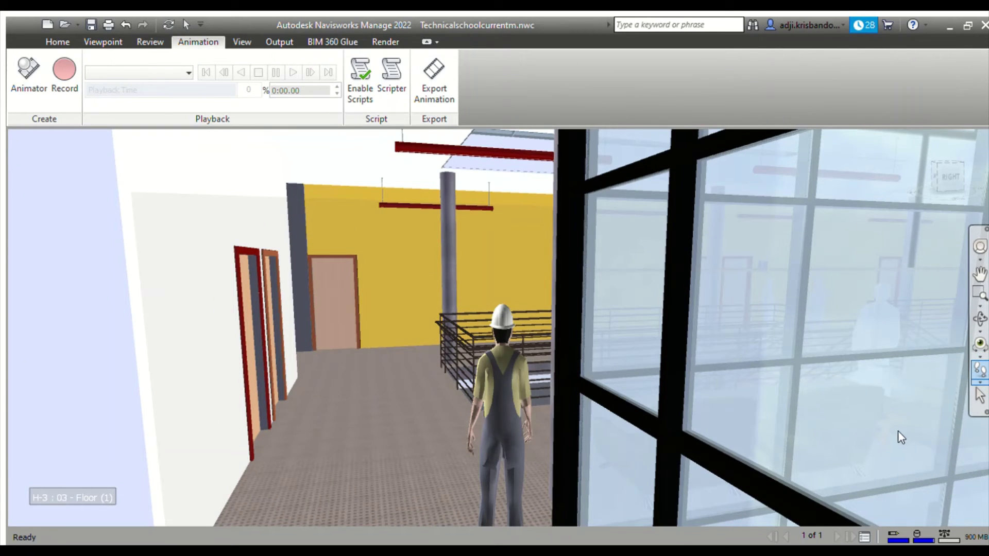
Walk the balcony past the yellow wall and railing, then descend to the 02 - Floor doors
{"action": "left_click_drag", "start_coordinate": [898, 431], "coordinate": [626, 441]}
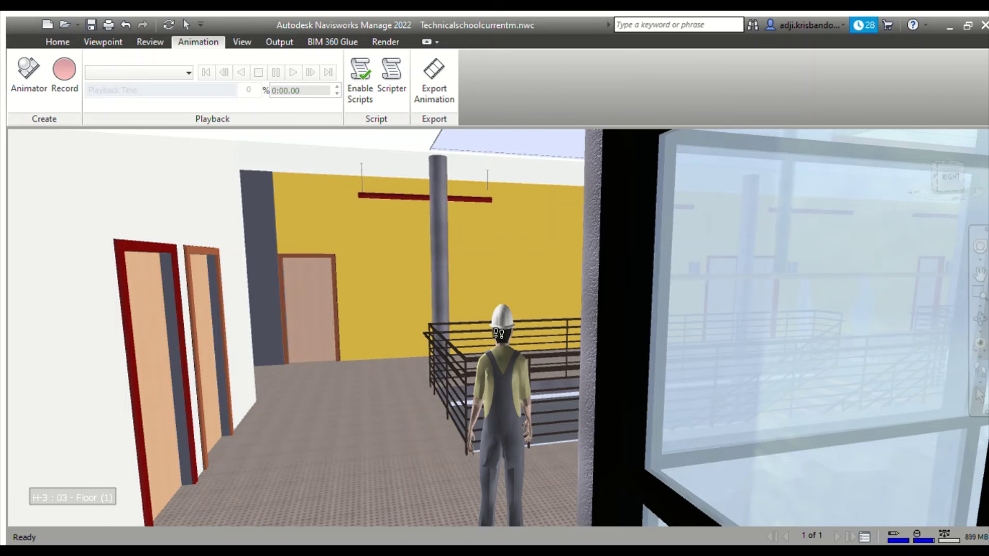
{"action": "left_click_drag", "start_coordinate": [498, 333], "coordinate": [656, 368]}
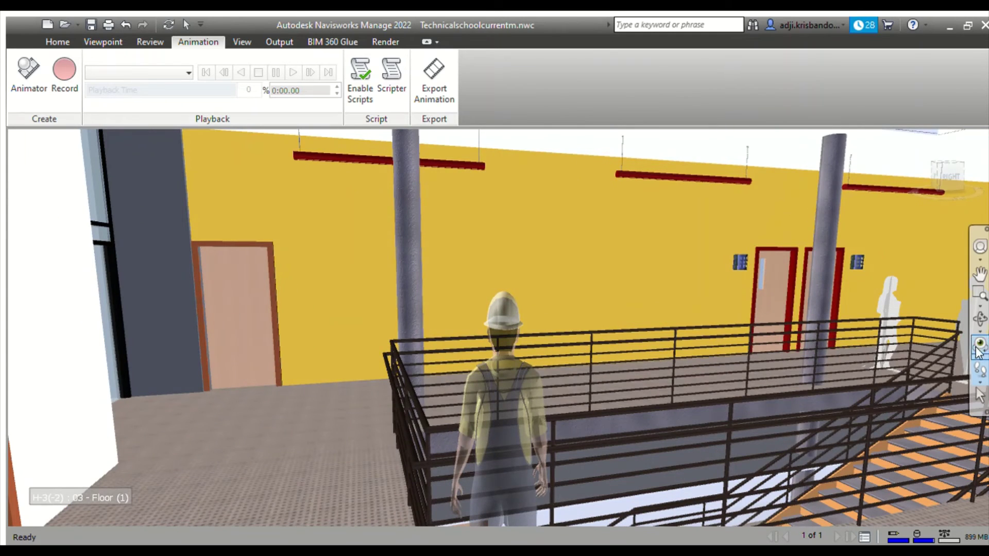
{"action": "left_click_drag", "start_coordinate": [794, 342], "coordinate": [728, 350]}
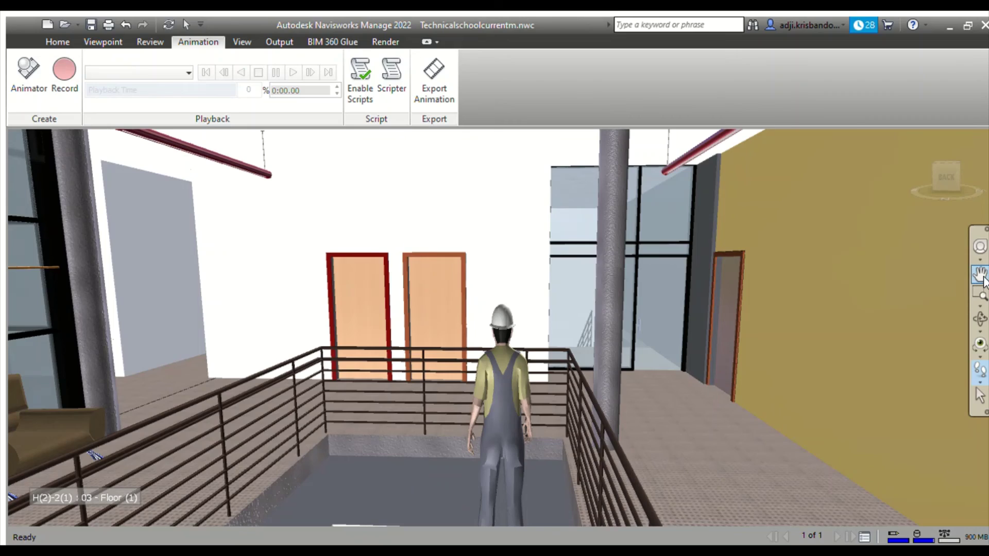
{"action": "mouse_move", "coordinate": [674, 328]}
{"action": "left_mouse_down"}
{"action": "mouse_move", "coordinate": [591, 309]}
{"action": "mouse_move", "coordinate": [617, 205]}
{"action": "mouse_move", "coordinate": [570, 352]}
{"action": "mouse_move", "coordinate": [583, 282]}
{"action": "mouse_move", "coordinate": [573, 314]}
{"action": "left_mouse_up"}
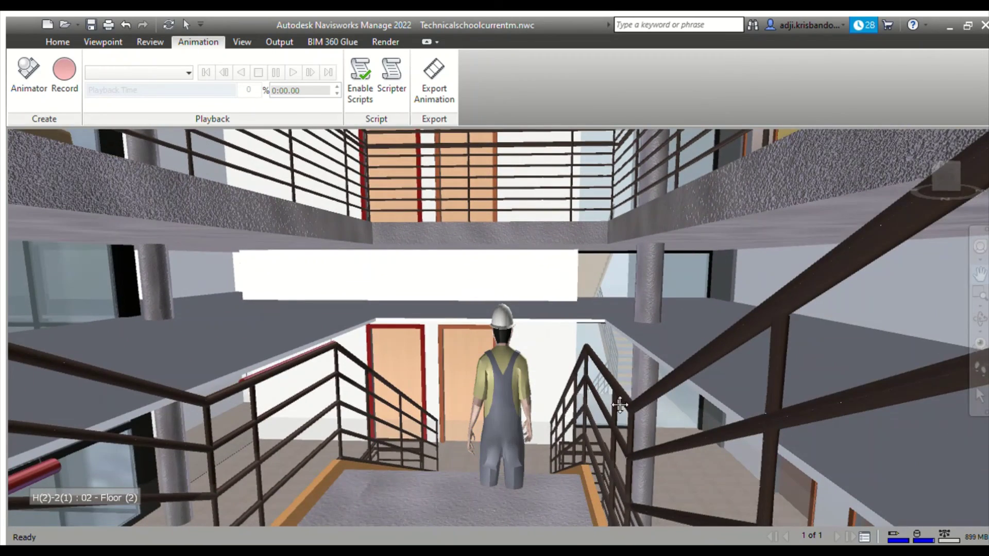
{"action": "left_click_drag", "start_coordinate": [609, 449], "coordinate": [557, 462]}
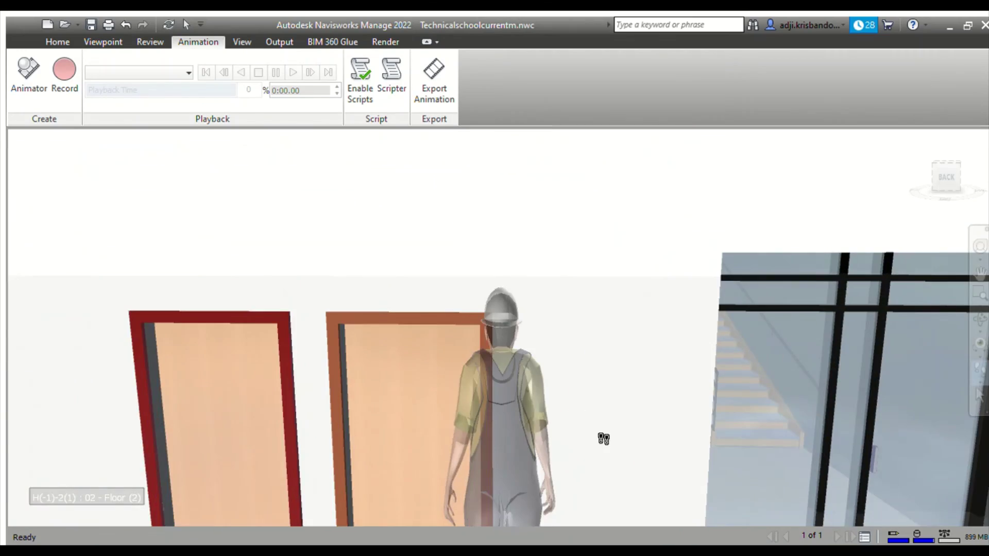